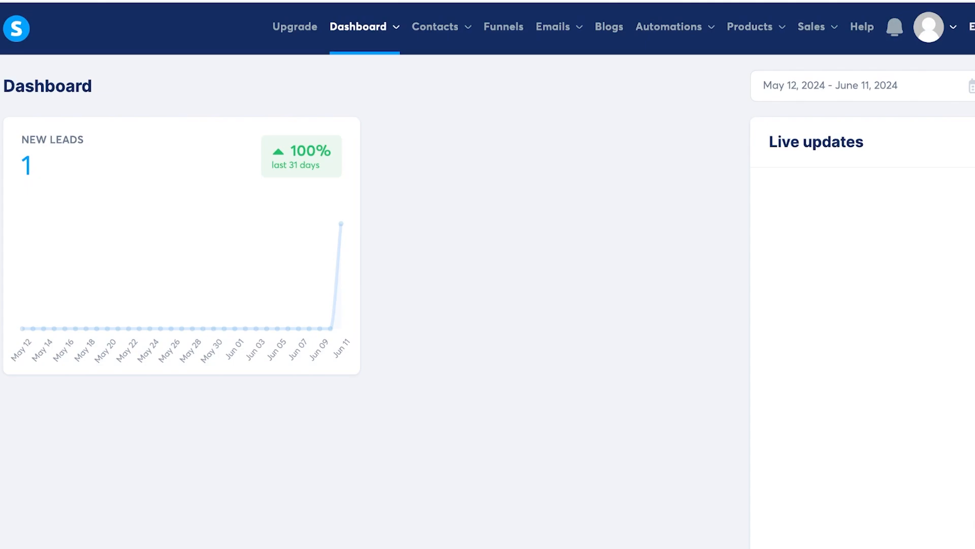
Step: Start a new funnel named 'free cheatsheet' with the Build an audience goal
left_click(503, 27)
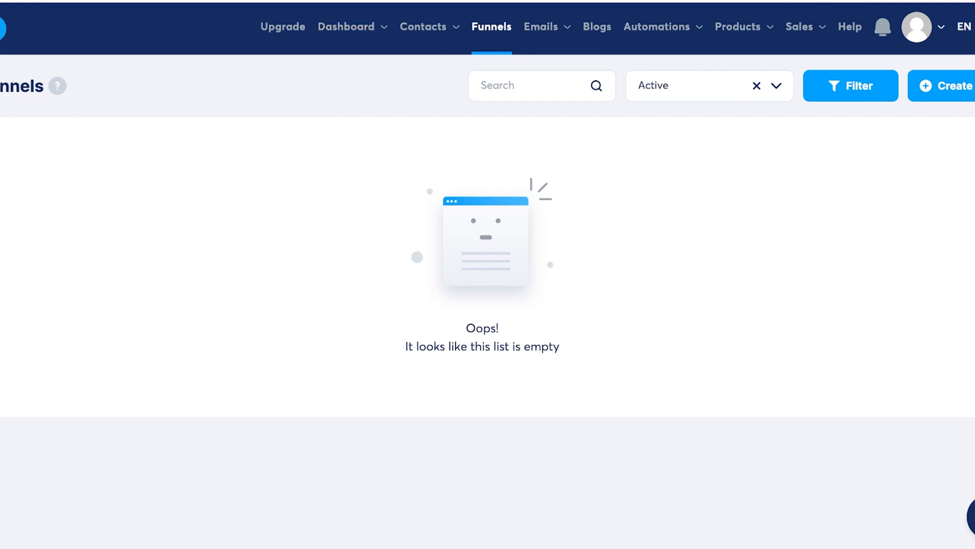
left_click(947, 86)
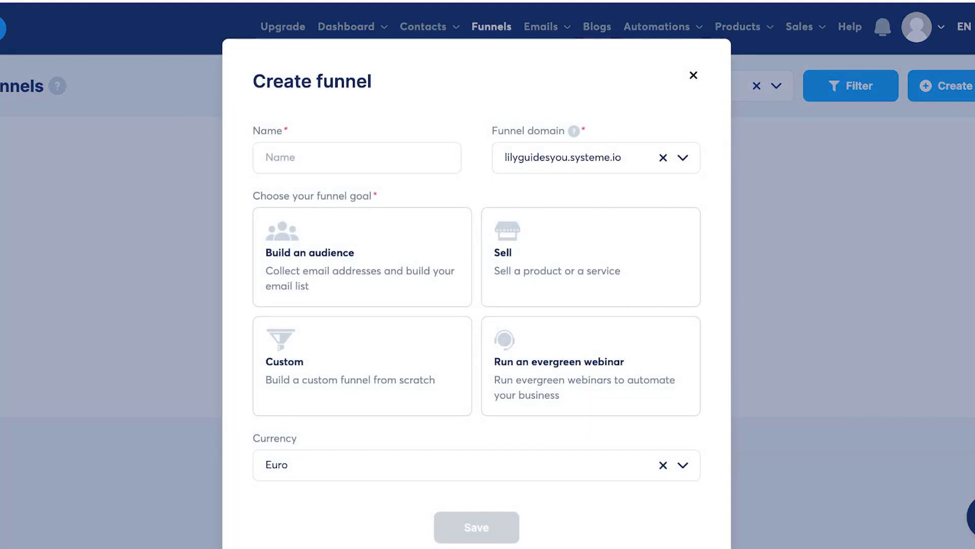
left_click(356, 158)
type("free")
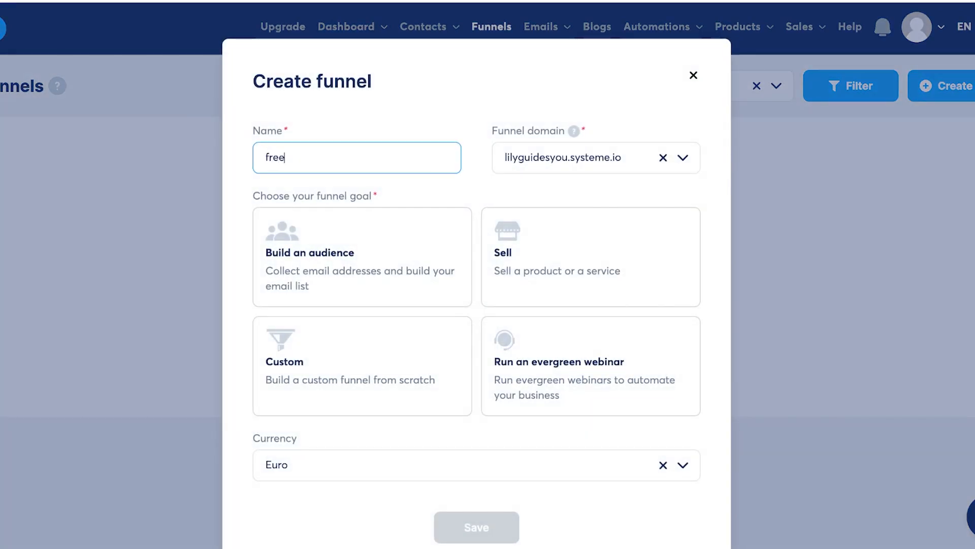
type(" cheat")
key("BackSpace")
type("sheet")
left_click(362, 257)
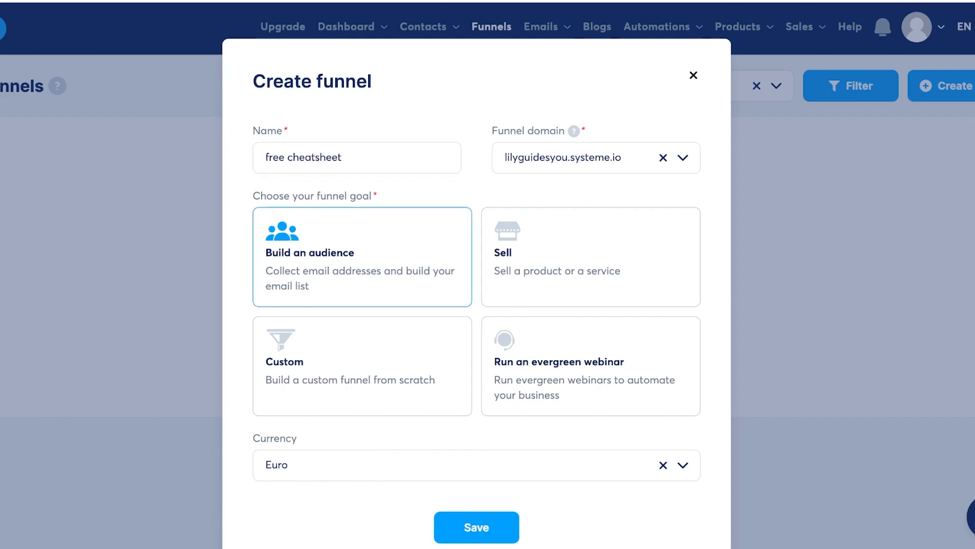
Step: Switch the funnel currency from Euro to Canadian Dollar and save the funnel
scroll(362, 355, "down", 2)
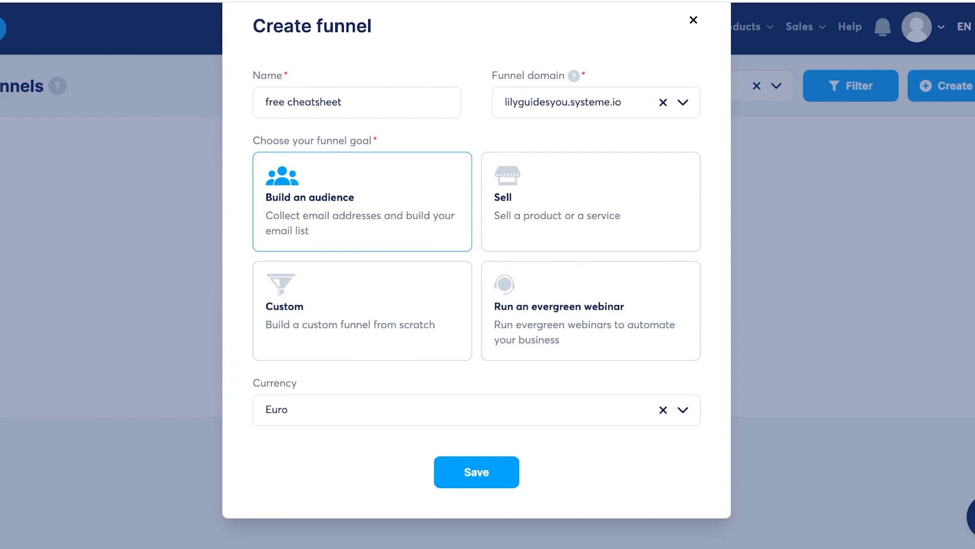
left_click(663, 410)
left_click(683, 410)
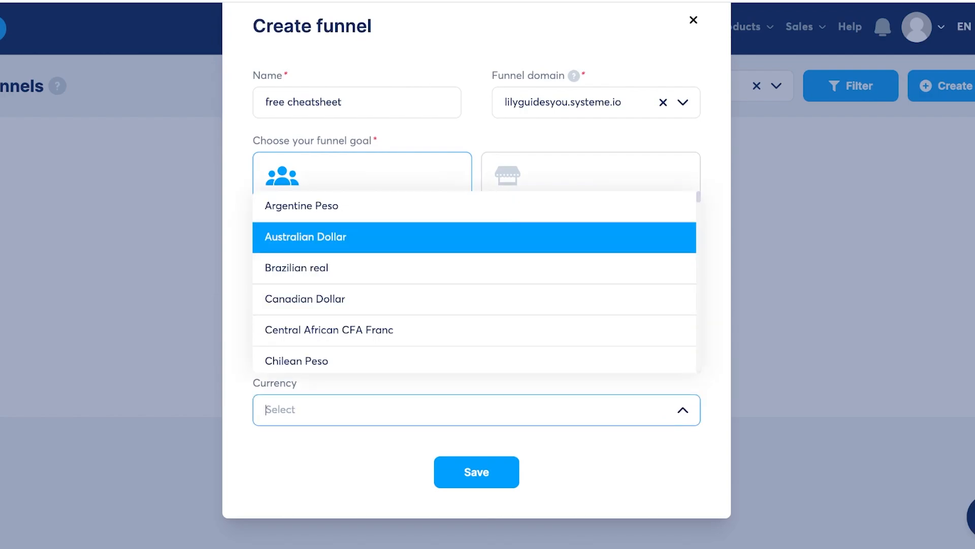
scroll(474, 320, "down", 8)
type("u")
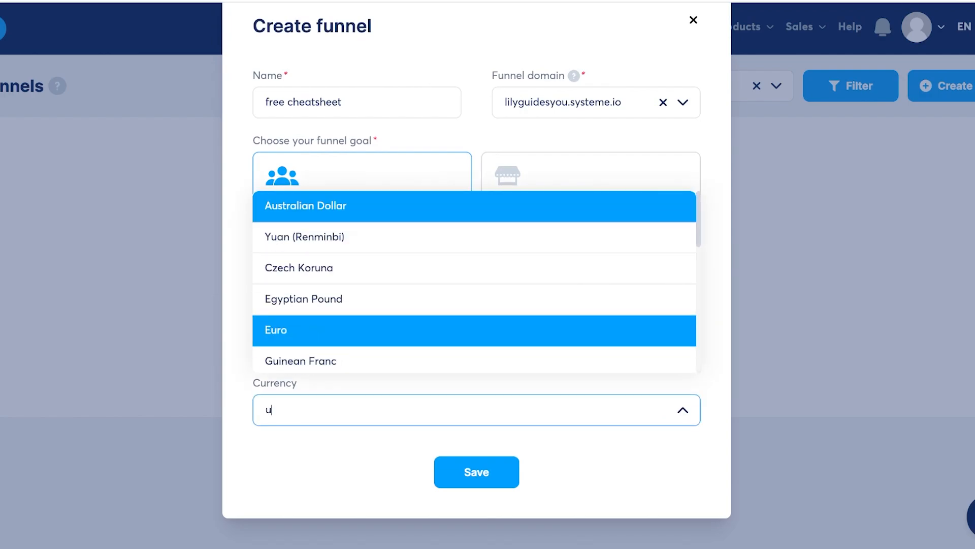
key("BackSpace")
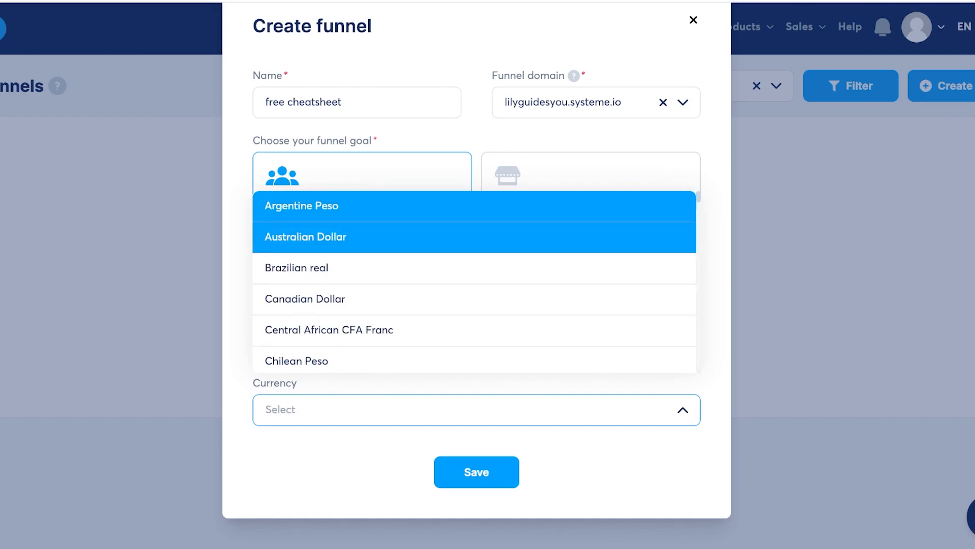
type("d")
key("Down")
key("Up")
key("Return")
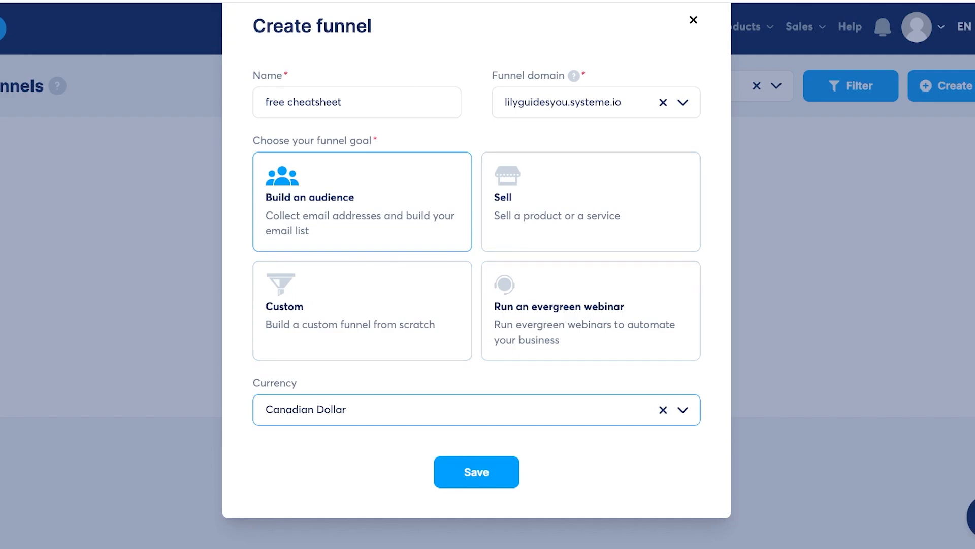
scroll(477, 325, "up", 1)
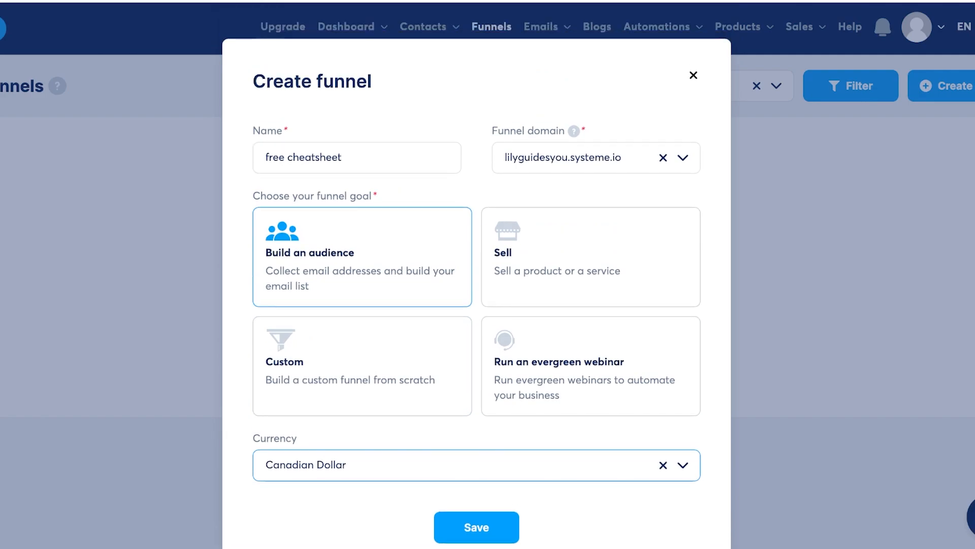
left_click(477, 527)
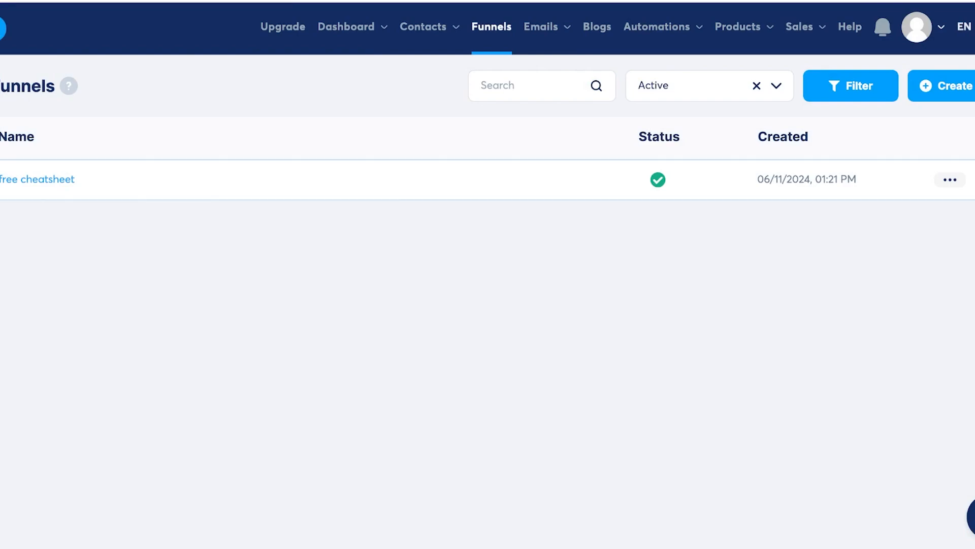
Step: Open the free cheatsheet funnel and show 30 templates per page
left_click(37, 179)
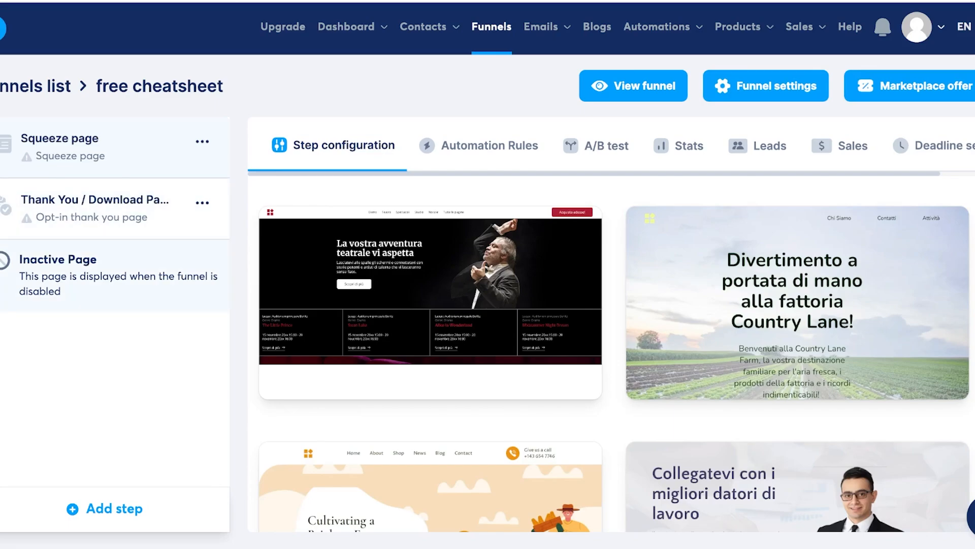
scroll(432, 305, "down", 5)
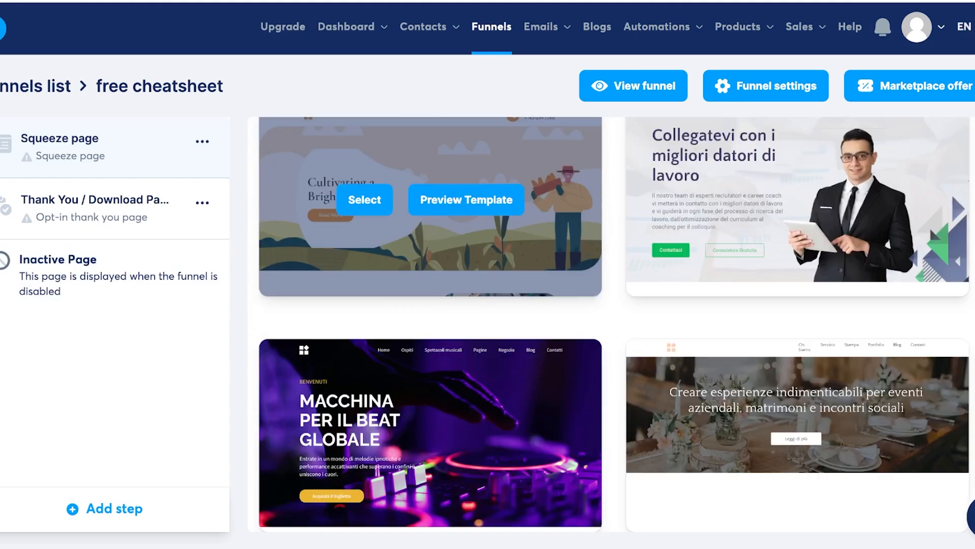
scroll(432, 305, "up", 5)
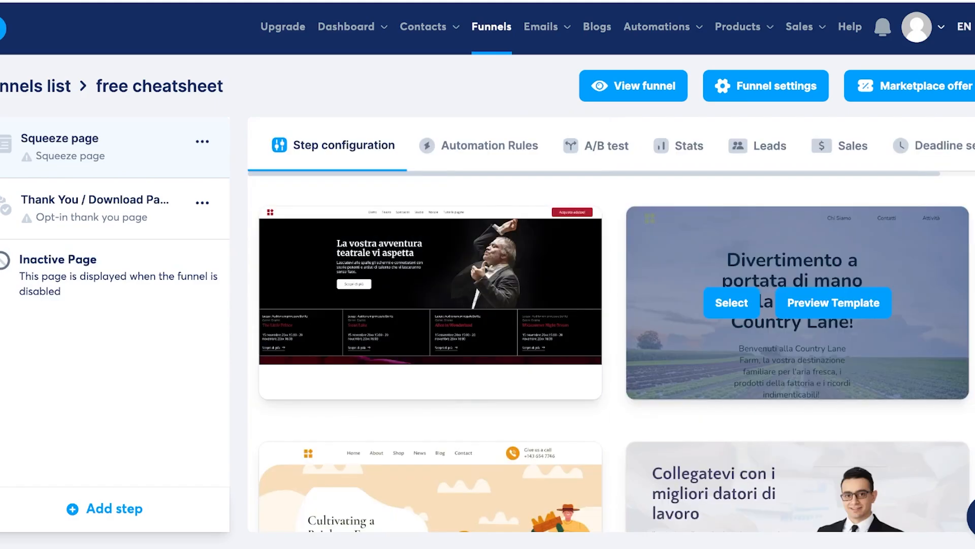
scroll(798, 305, "down", 10)
left_click(814, 485)
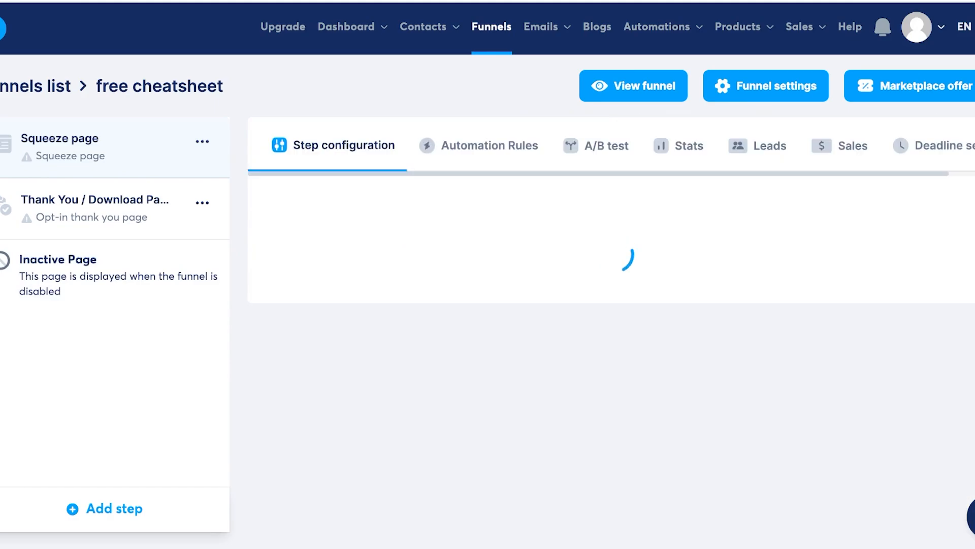
scroll(798, 305, "down", 10)
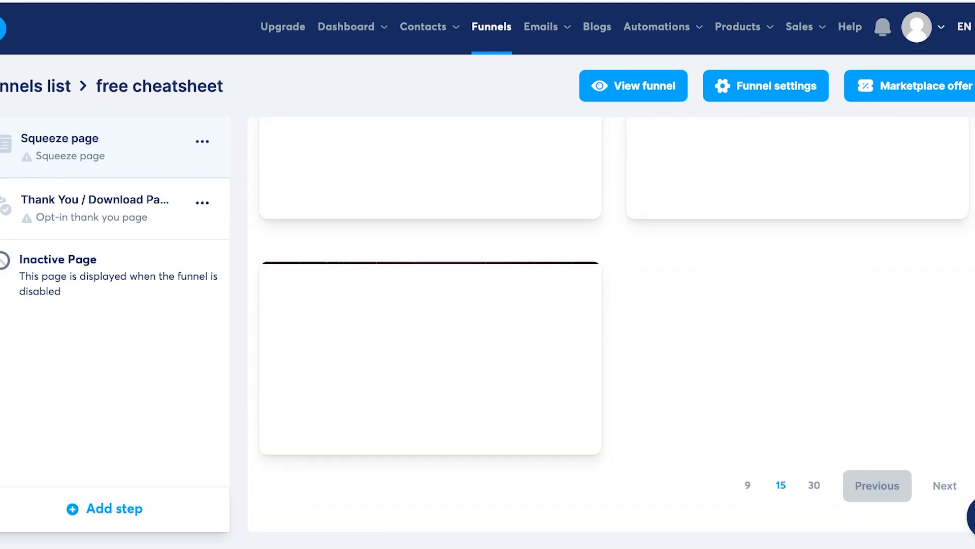
left_click(945, 485)
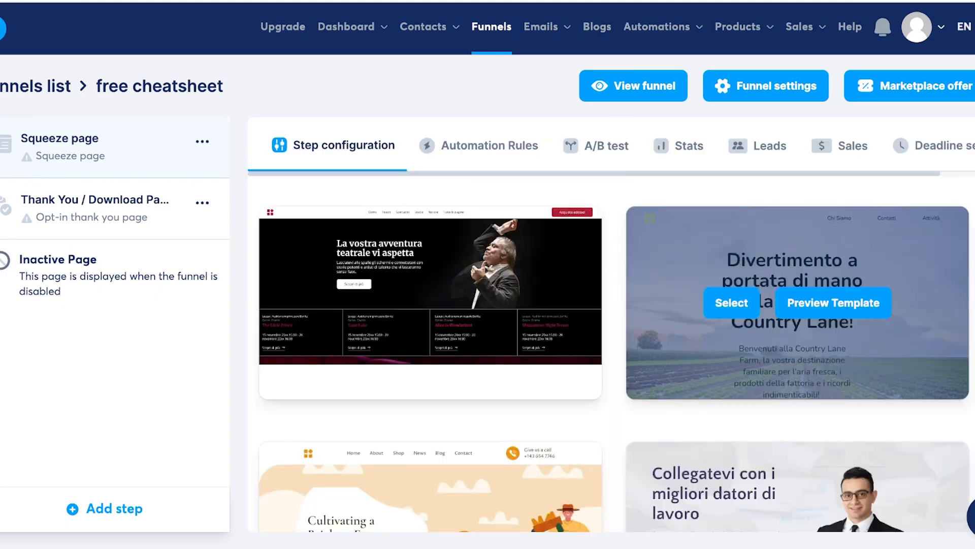
Step: Choose the Auguri di buon Natale template and open the squeeze page in the editor
scroll(797, 304, "down", 10)
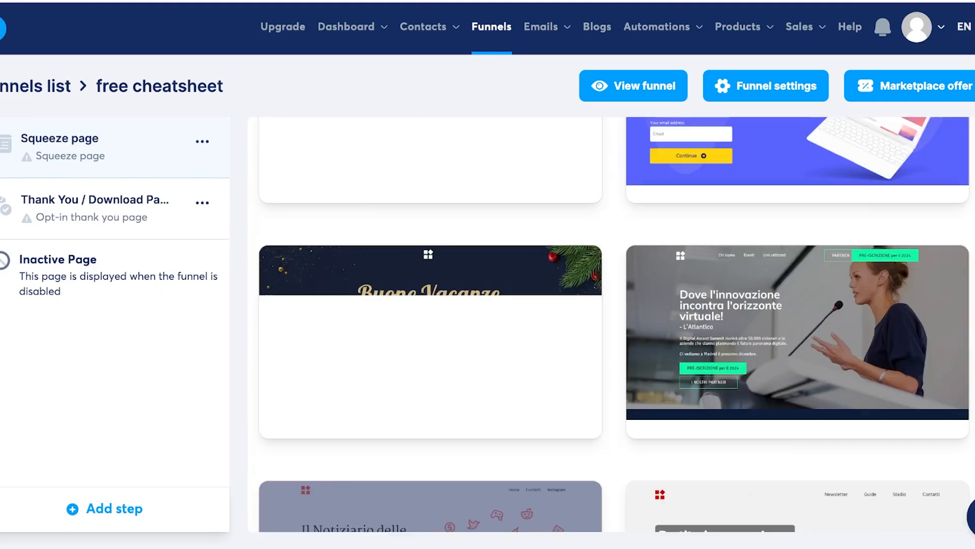
scroll(798, 305, "up", 10)
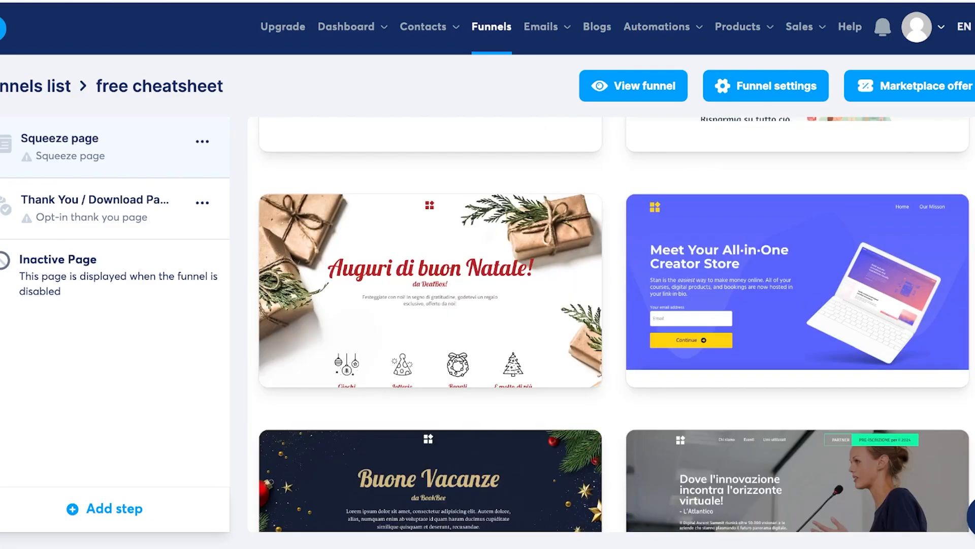
scroll(798, 270, "up", 10)
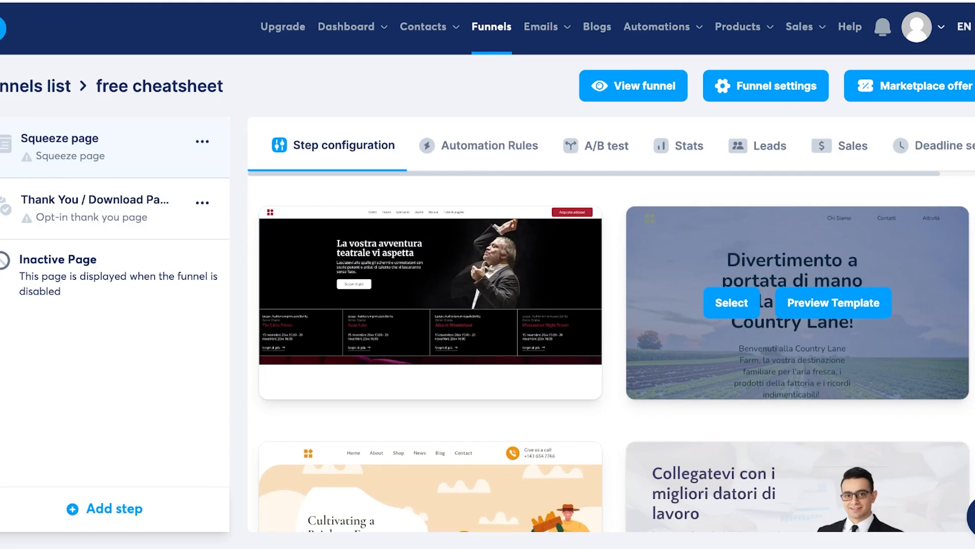
scroll(797, 304, "down", 4)
scroll(432, 233, "down", 4)
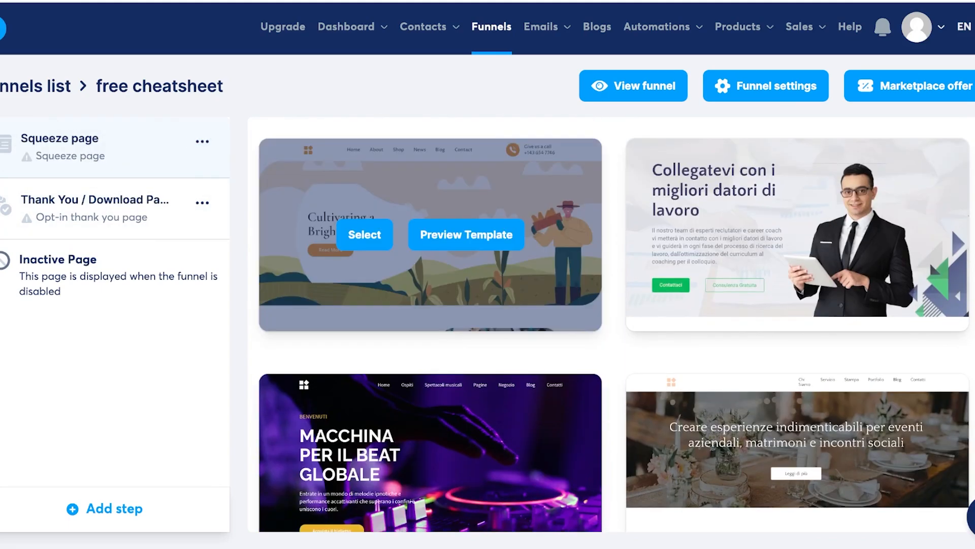
scroll(432, 234, "down", 10)
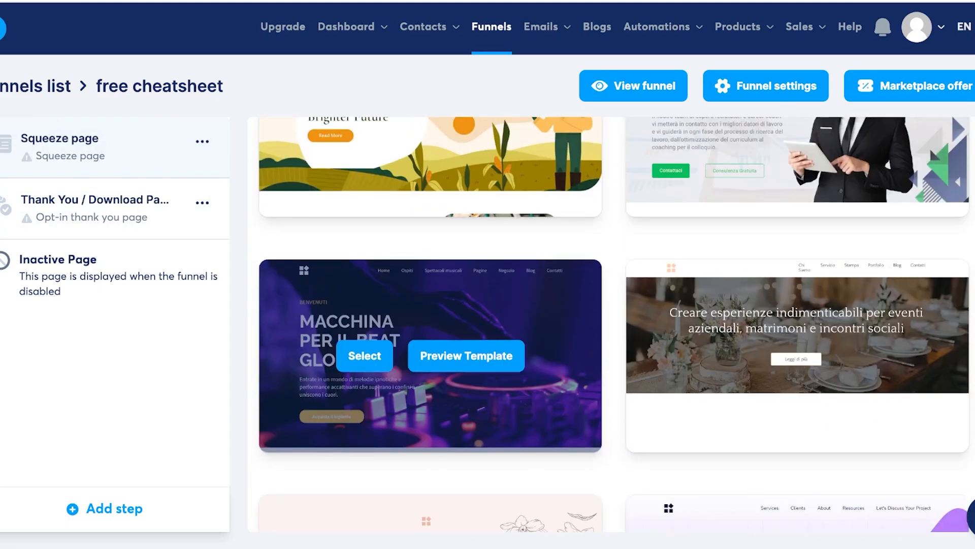
scroll(431, 320, "down", 15)
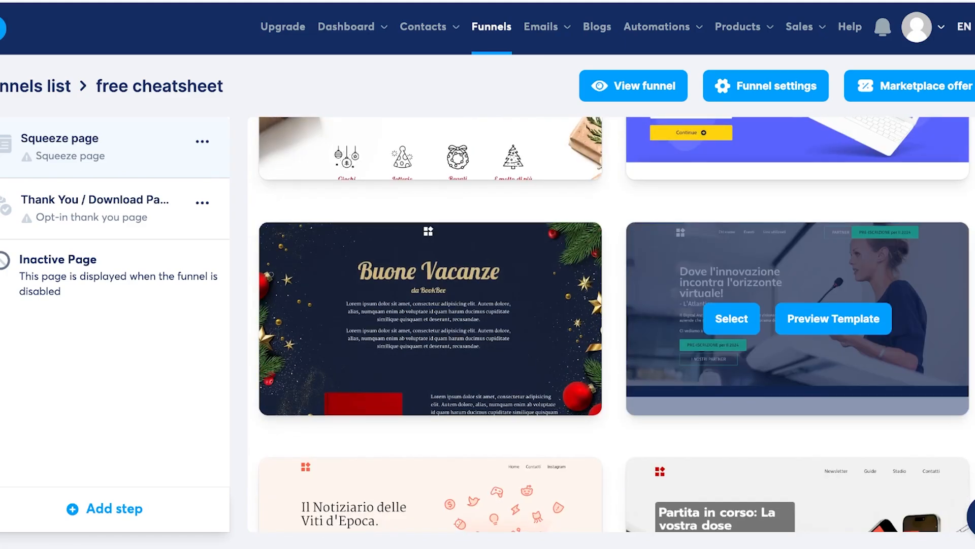
scroll(782, 257, "up", 3)
scroll(782, 256, "down", 5)
scroll(432, 274, "down", 2)
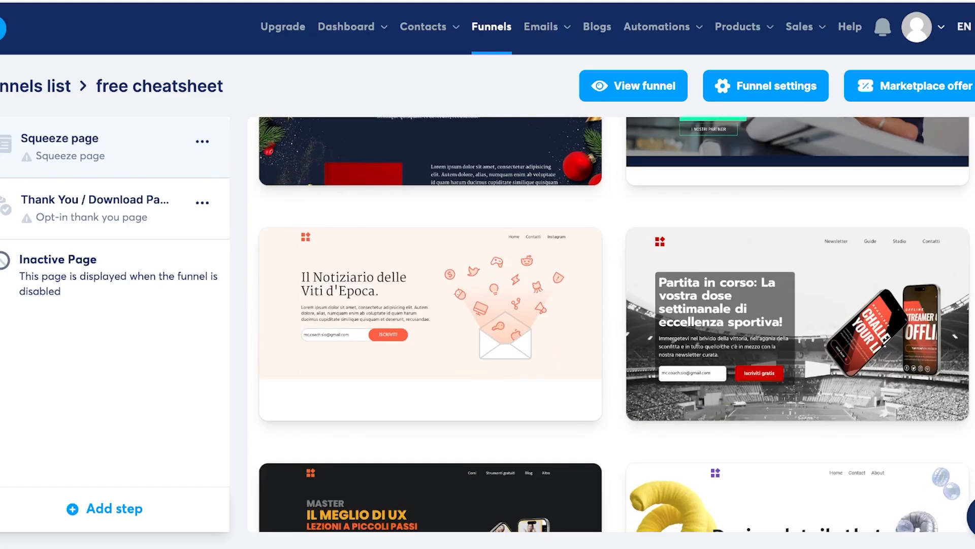
scroll(431, 274, "down", 4)
scroll(432, 274, "down", 3)
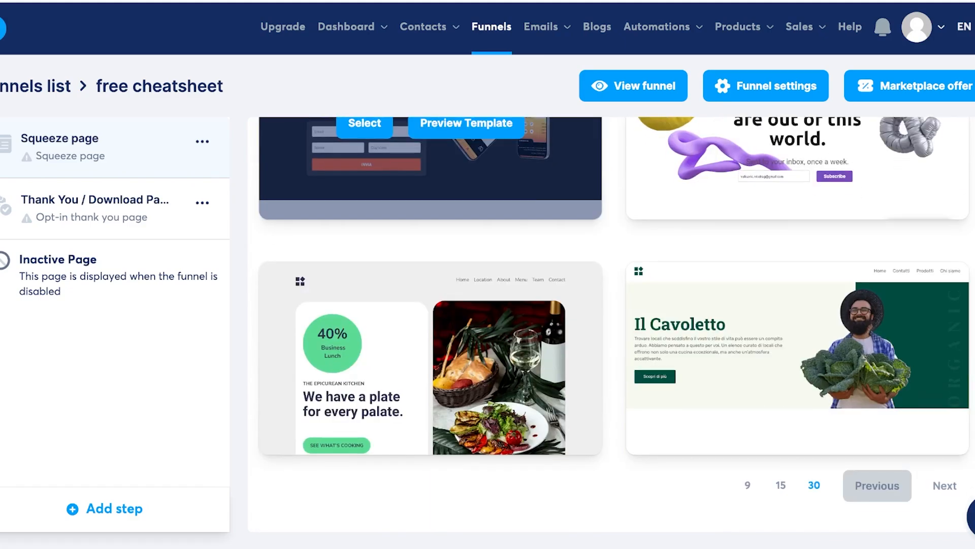
scroll(431, 274, "up", 3)
scroll(432, 274, "down", 3)
scroll(432, 274, "up", 6)
scroll(432, 473, "up", 3)
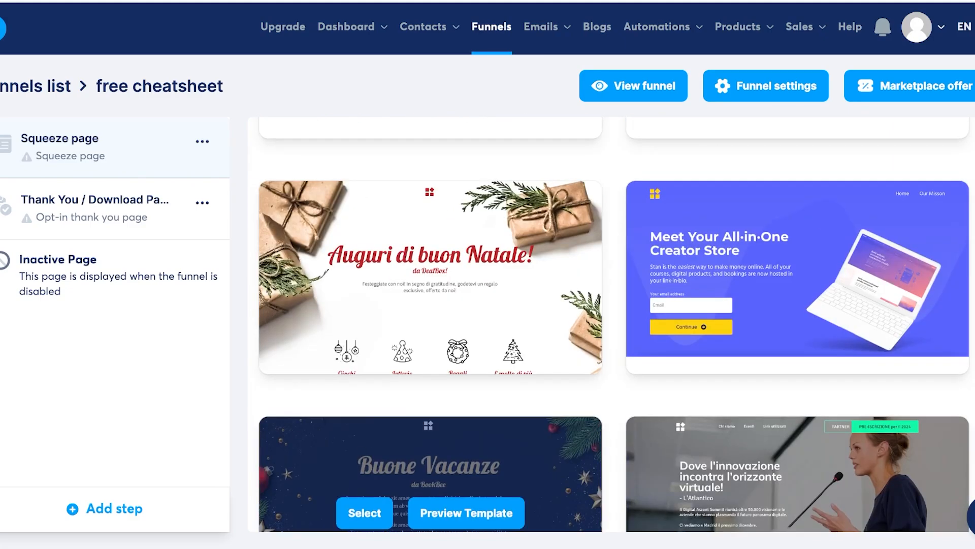
scroll(432, 280, "up", 3)
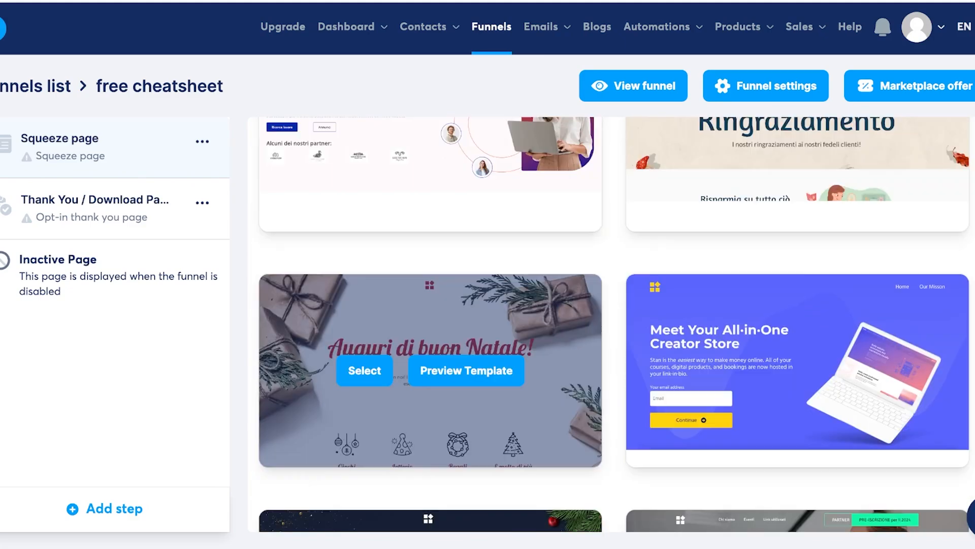
scroll(432, 284, "up", 15)
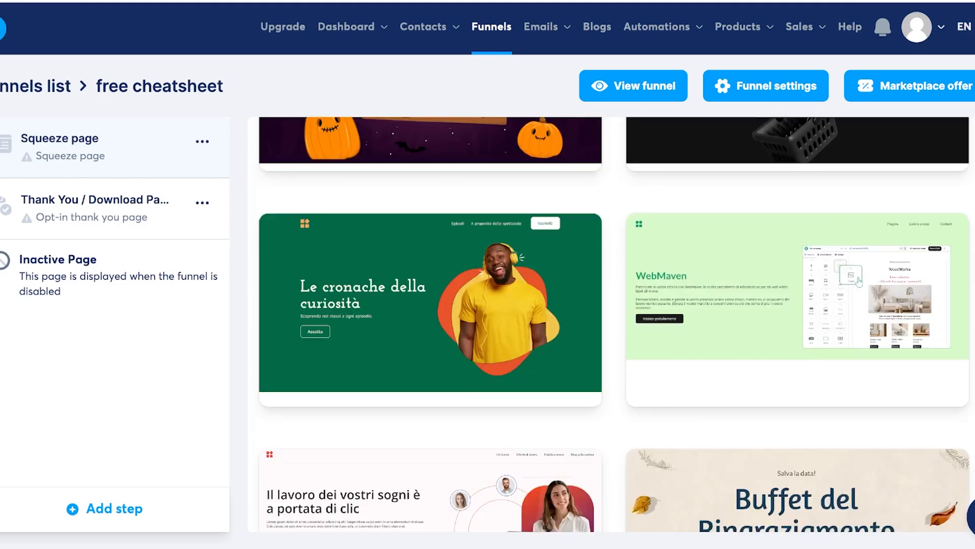
scroll(432, 284, "up", 12)
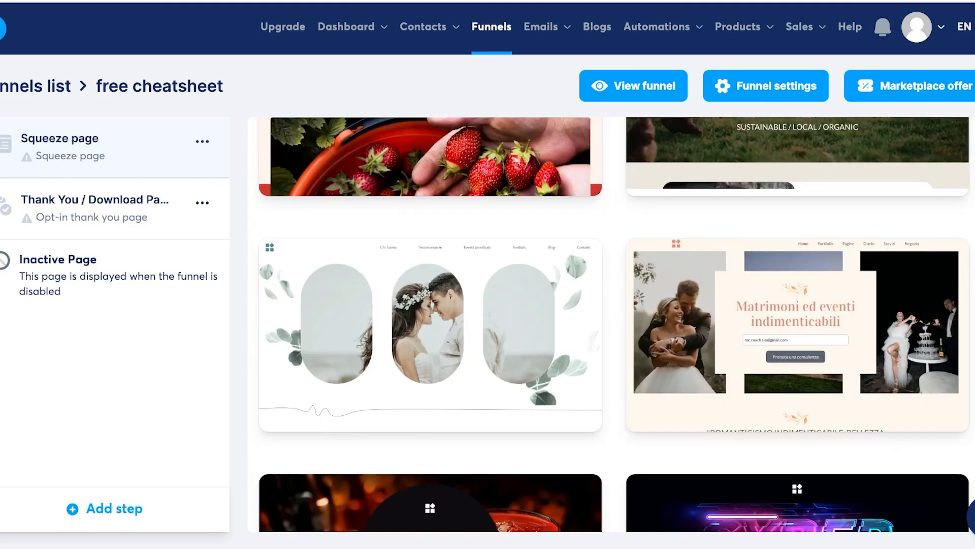
scroll(930, 380, "up", 12)
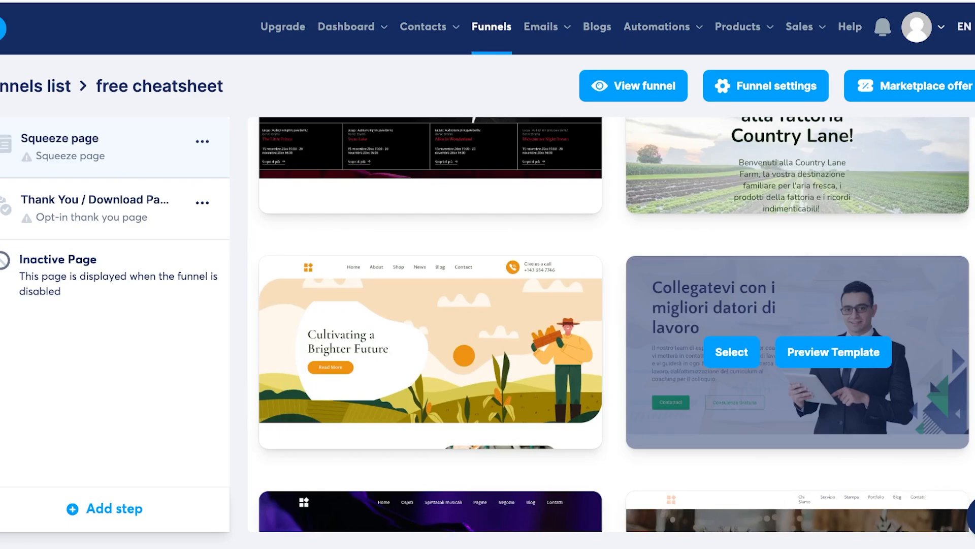
scroll(929, 352, "down", 3)
scroll(929, 352, "down", 20)
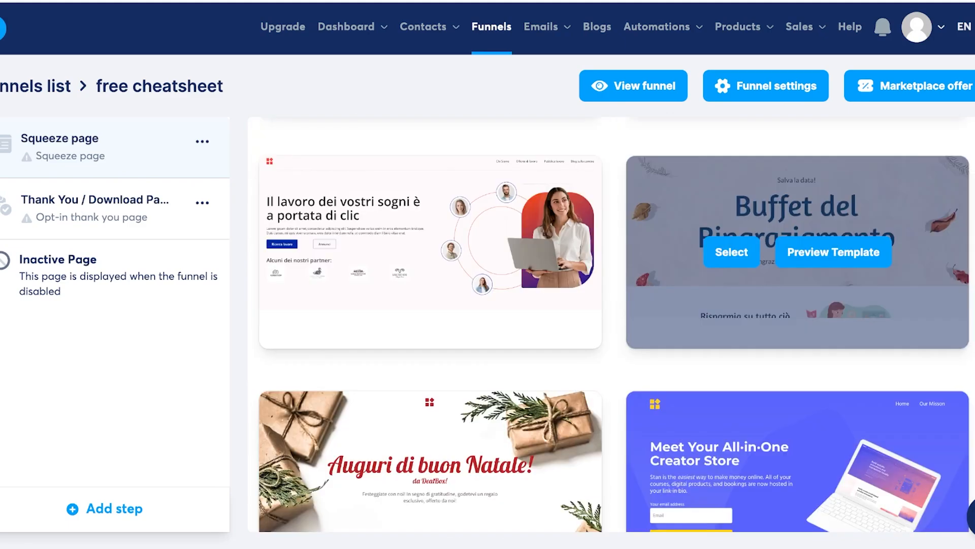
scroll(430, 284, "down", 7)
scroll(431, 284, "up", 3)
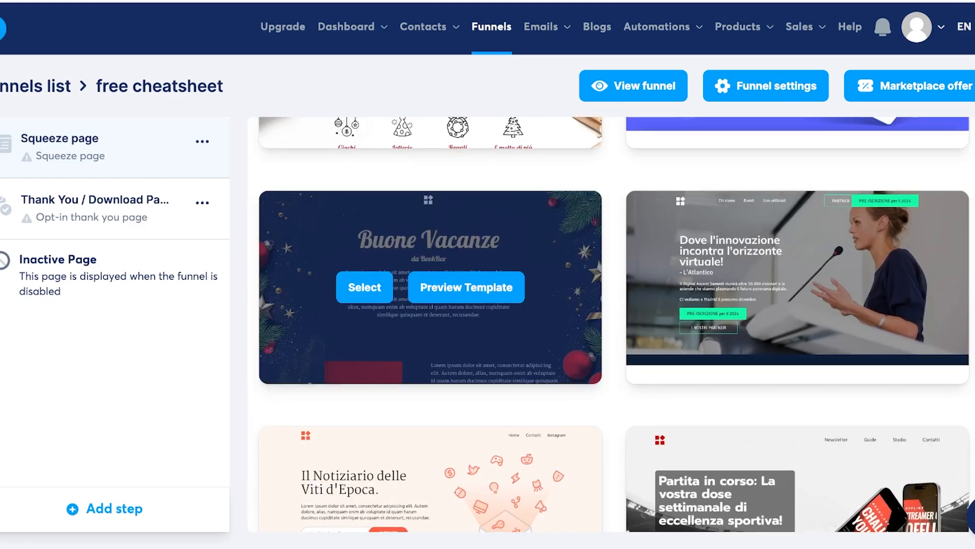
scroll(430, 285, "up", 4)
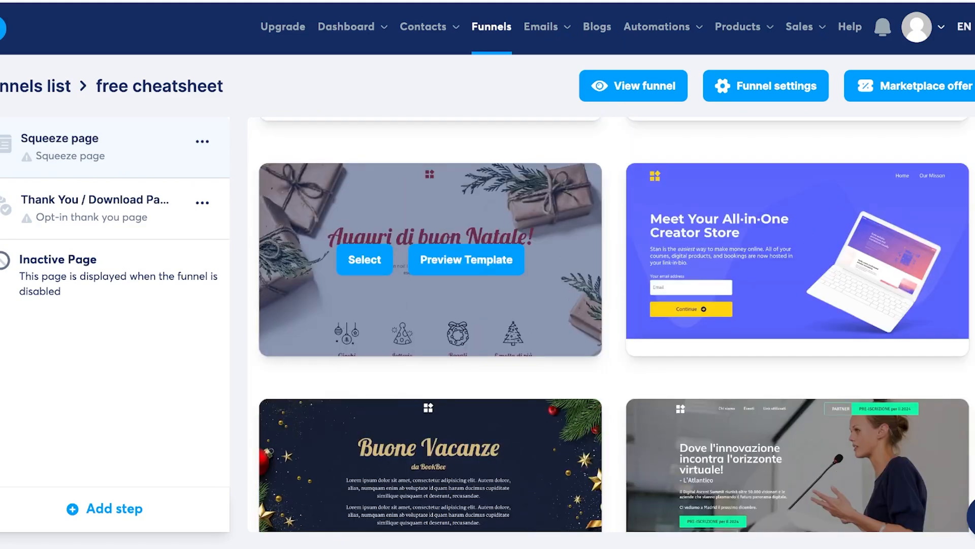
scroll(430, 365, "down", 2)
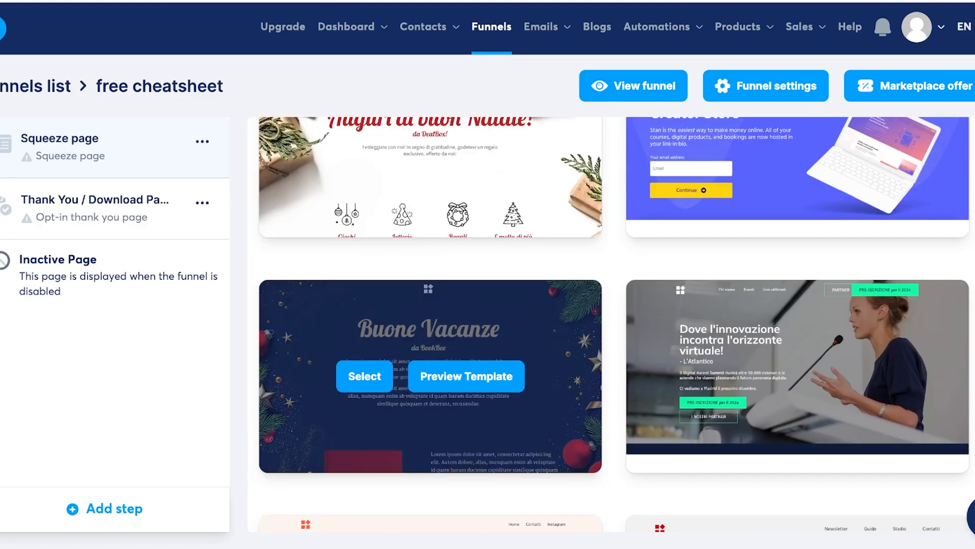
scroll(431, 366, "up", 3)
scroll(548, 455, "down", 2)
scroll(548, 455, "up", 3)
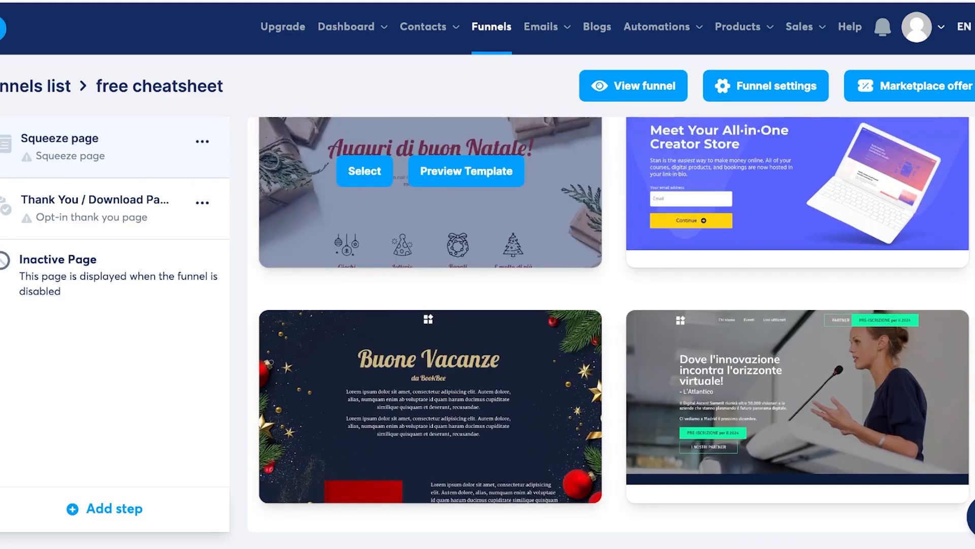
scroll(430, 366, "down", 3)
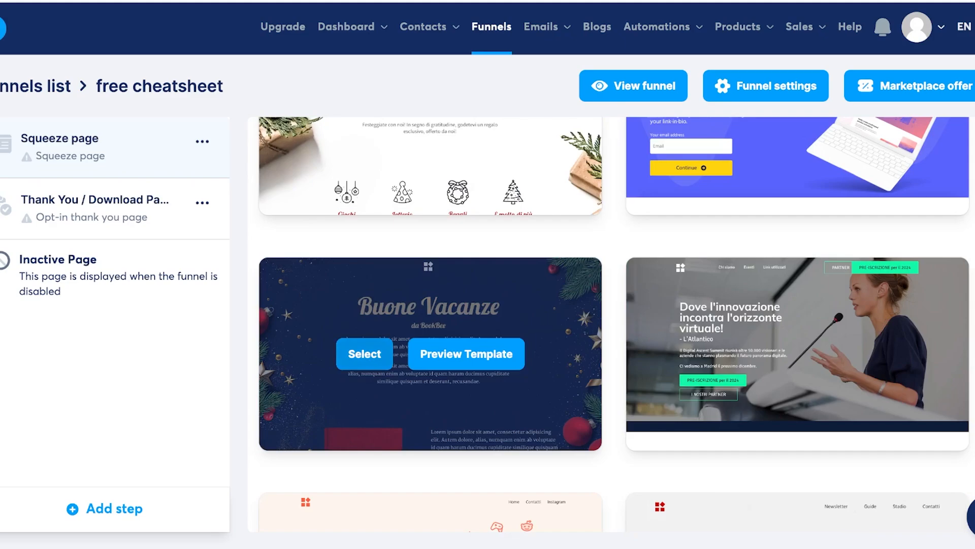
scroll(364, 353, "up", 3)
left_click(364, 292)
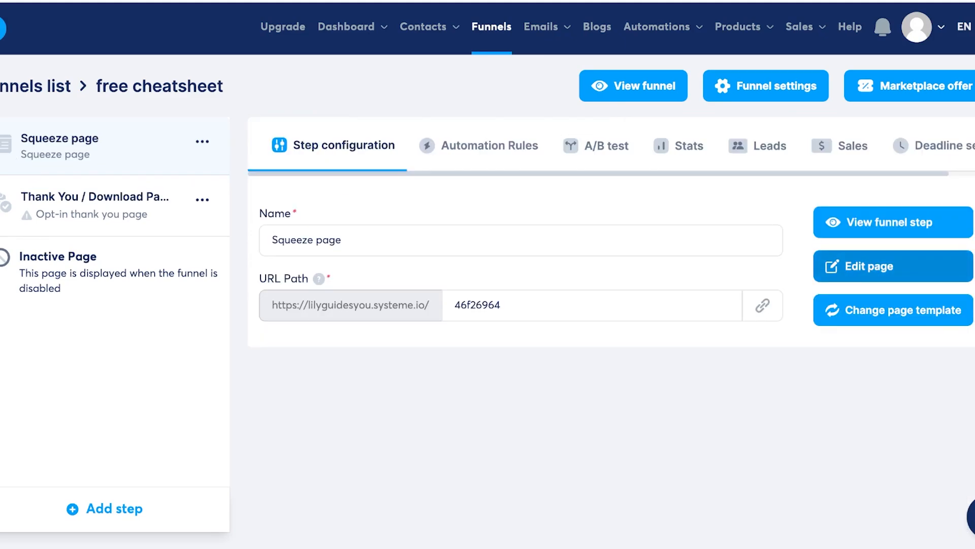
left_click(869, 266)
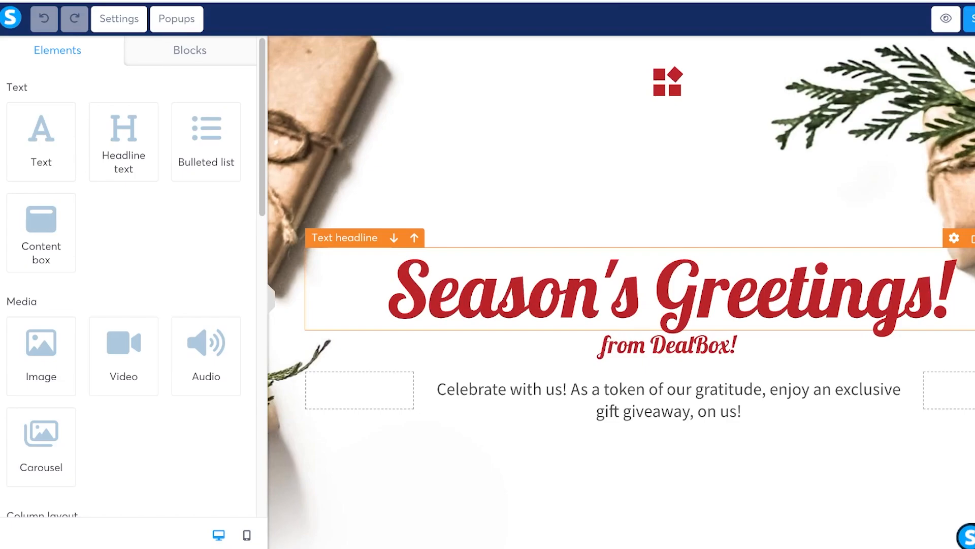
left_click(668, 204)
scroll(668, 204, "down", 1)
left_click(668, 127)
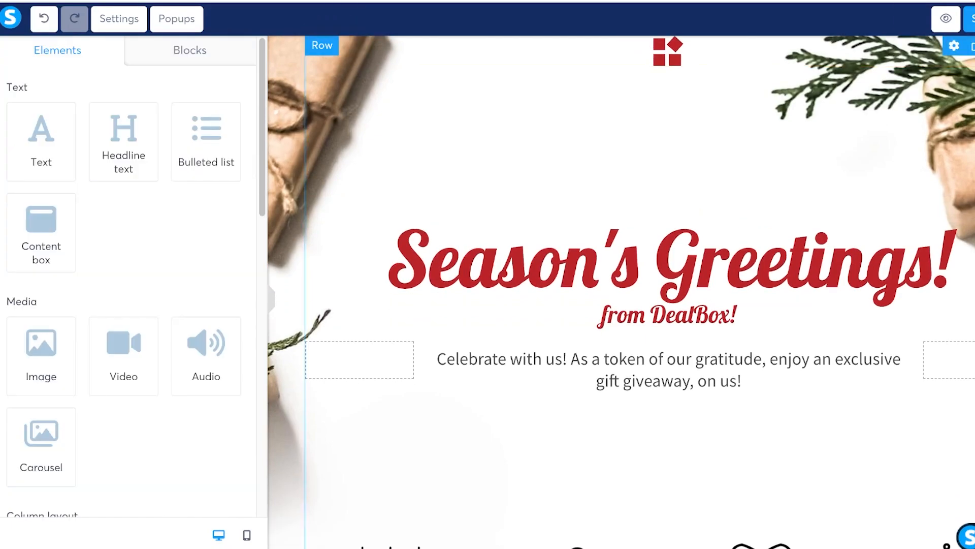
scroll(668, 91, "up", 1)
left_click(668, 51)
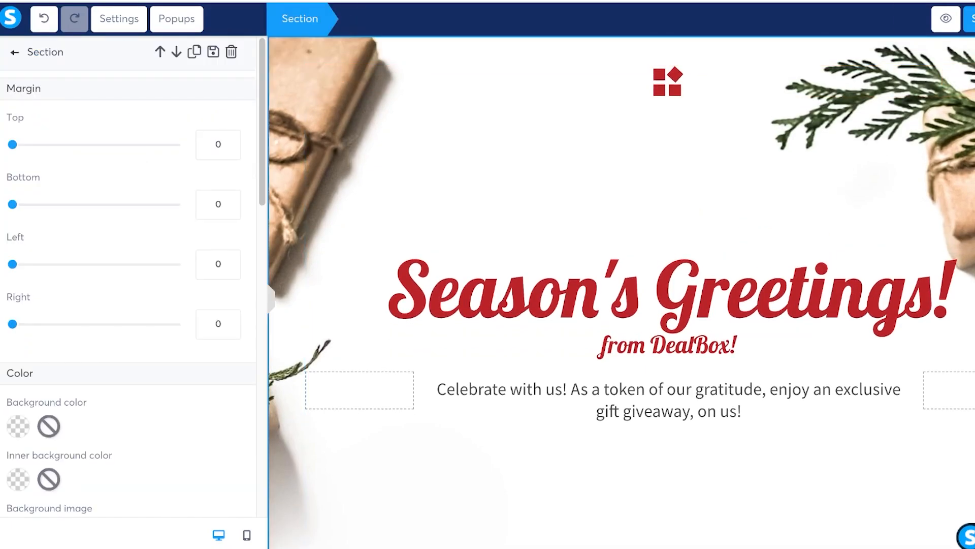
left_click(15, 52)
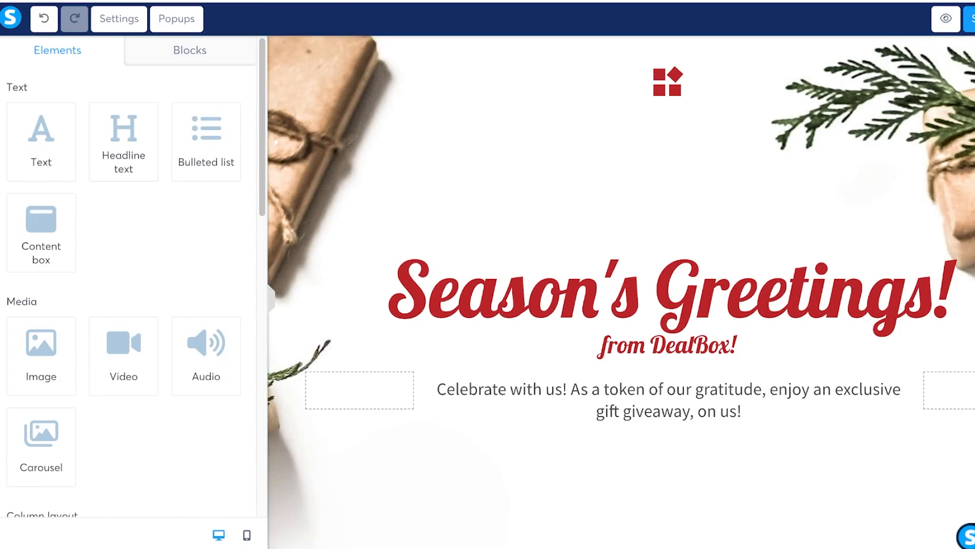
left_click(190, 50)
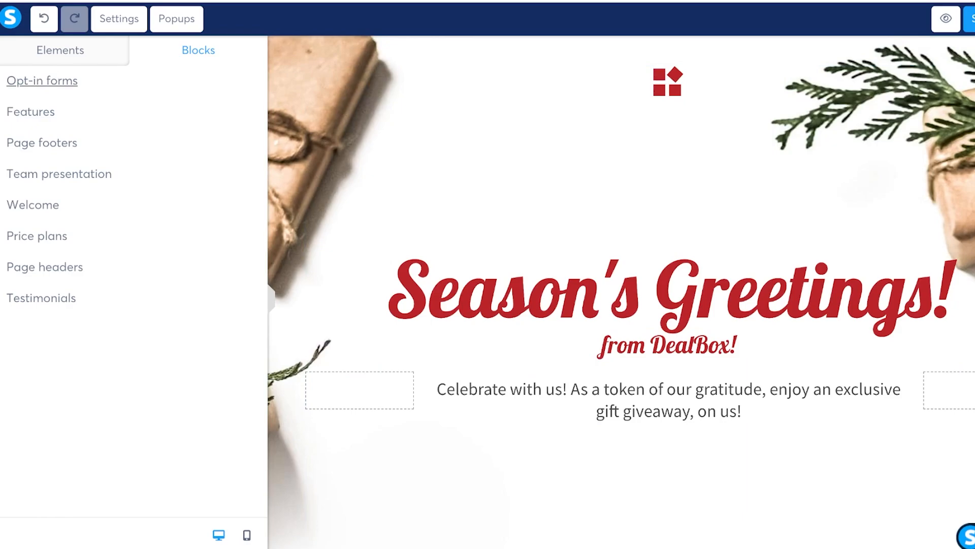
left_click(60, 50)
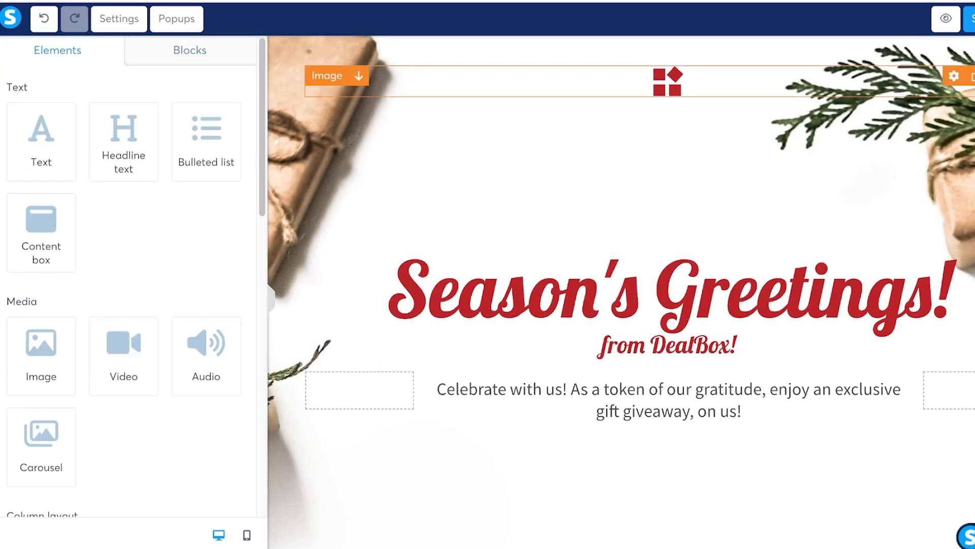
Step: Replace the top logo image with a newly uploaded sketch image
left_click(668, 82)
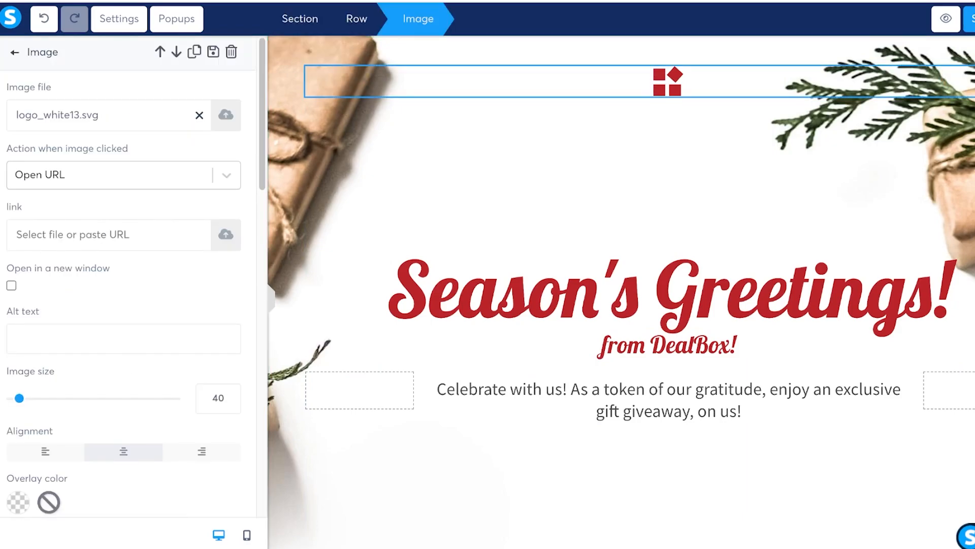
scroll(127, 276, "down", 20)
scroll(127, 277, "up", 20)
left_click(199, 116)
left_click(226, 115)
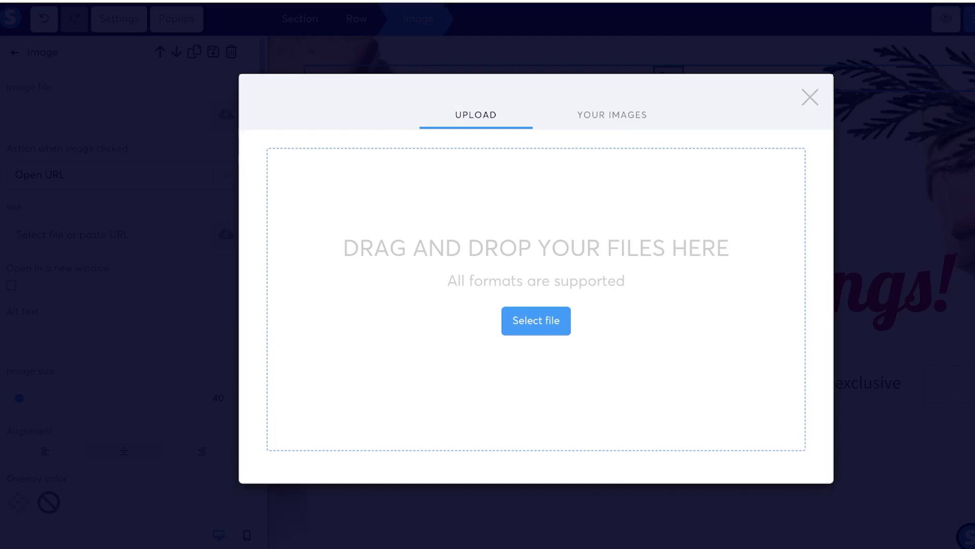
left_click(612, 78)
left_click(476, 78)
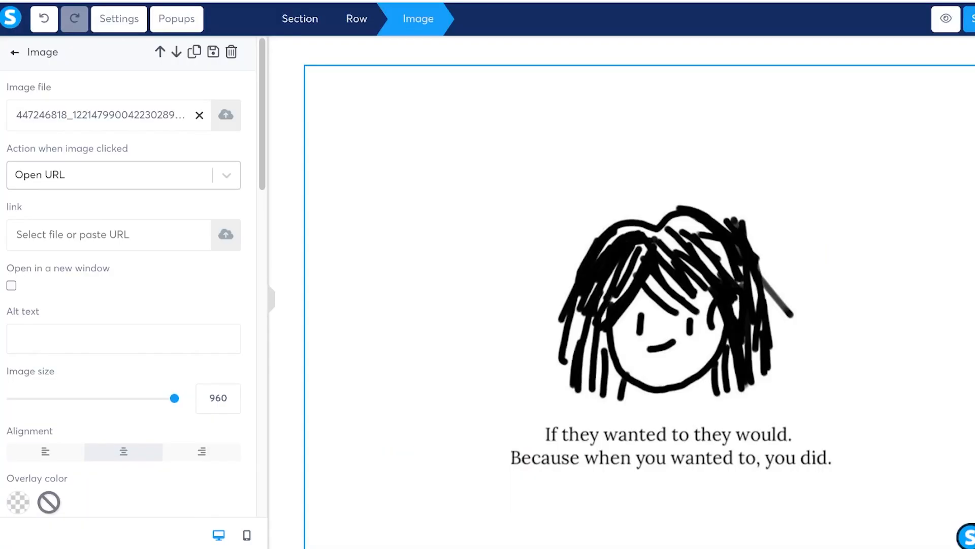
Step: Shrink the uploaded image to size 147
scroll(127, 279, "down", 3)
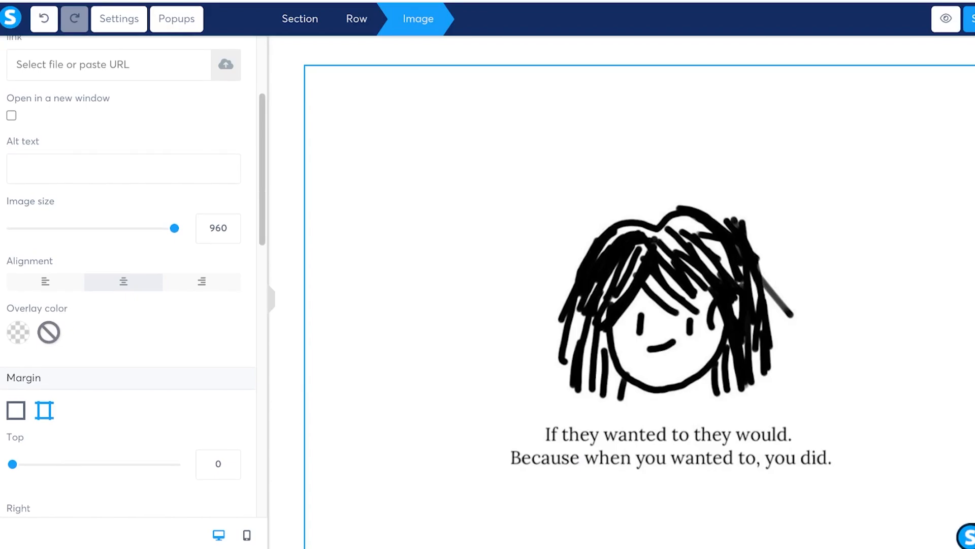
left_click_drag(174, 228, 37, 228)
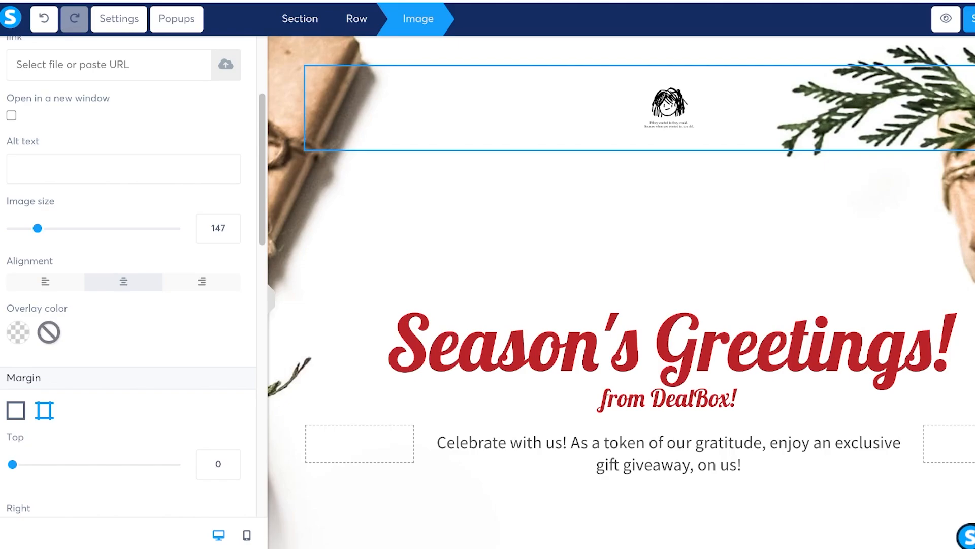
left_click(18, 332)
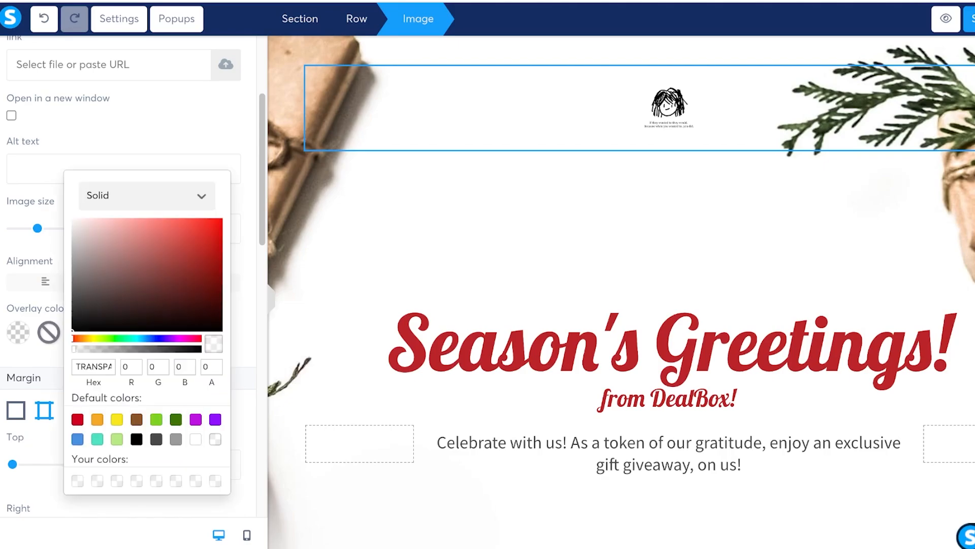
left_click(246, 335)
left_click(386, 254)
Step: Overwrite the Season's Greetings! headline with 'Sapphire Summer Sale is here!'
left_click(388, 345)
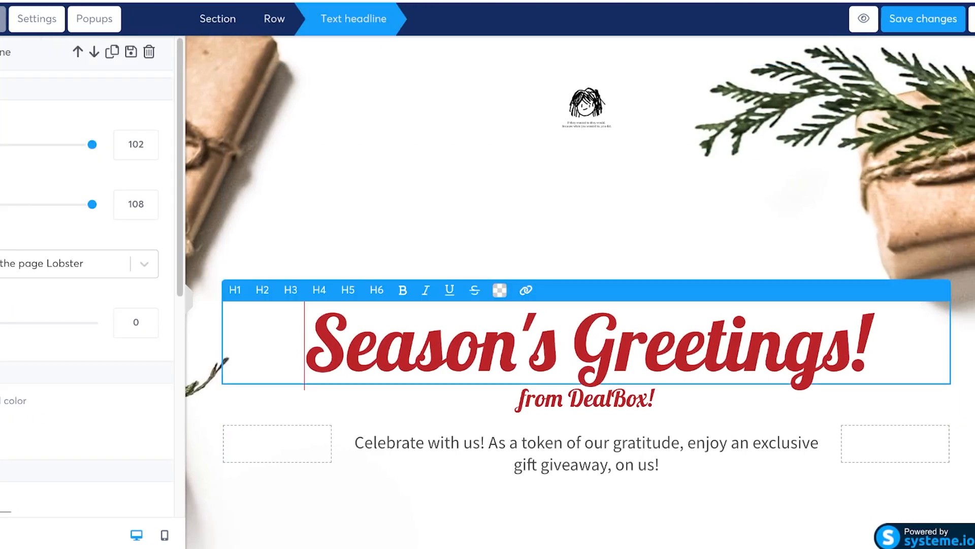
key("ctrl+a")
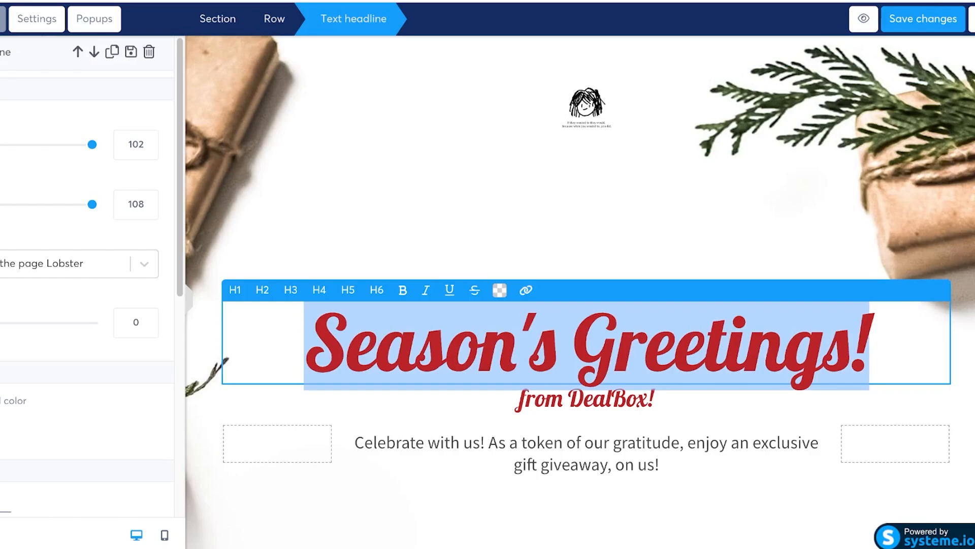
type("A")
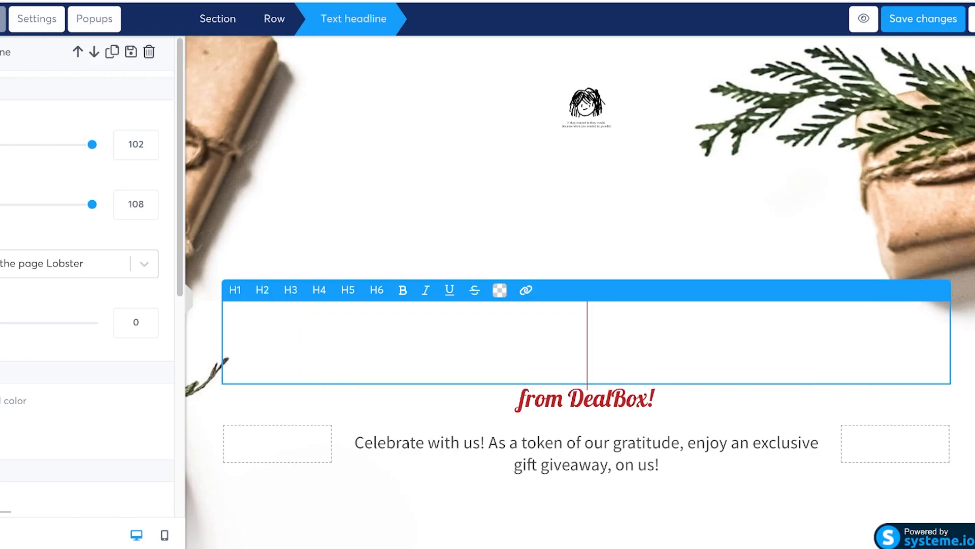
type("mer")
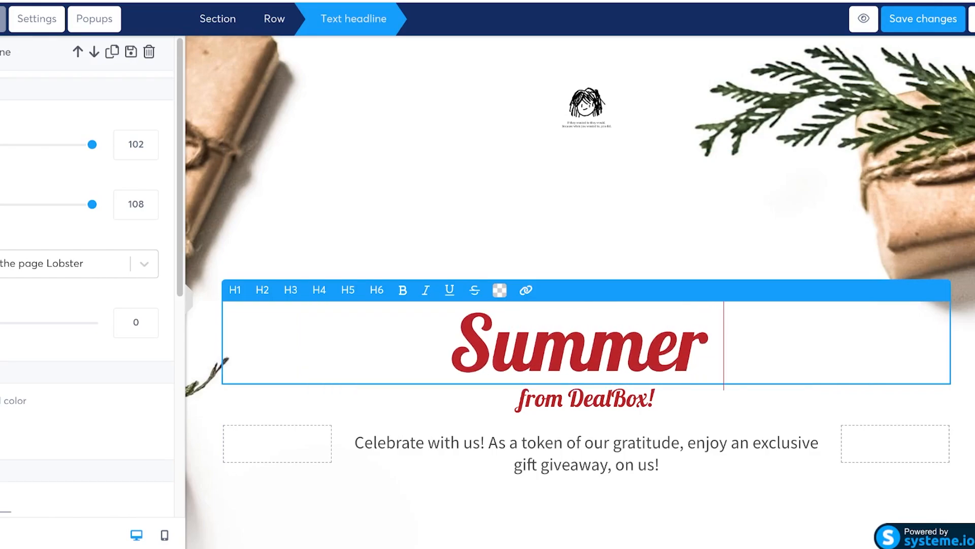
key("BackSpace")
key("BackSpace")
key("BackSpace")
key("BackSpace")
key("BackSpace")
key("BackSpace")
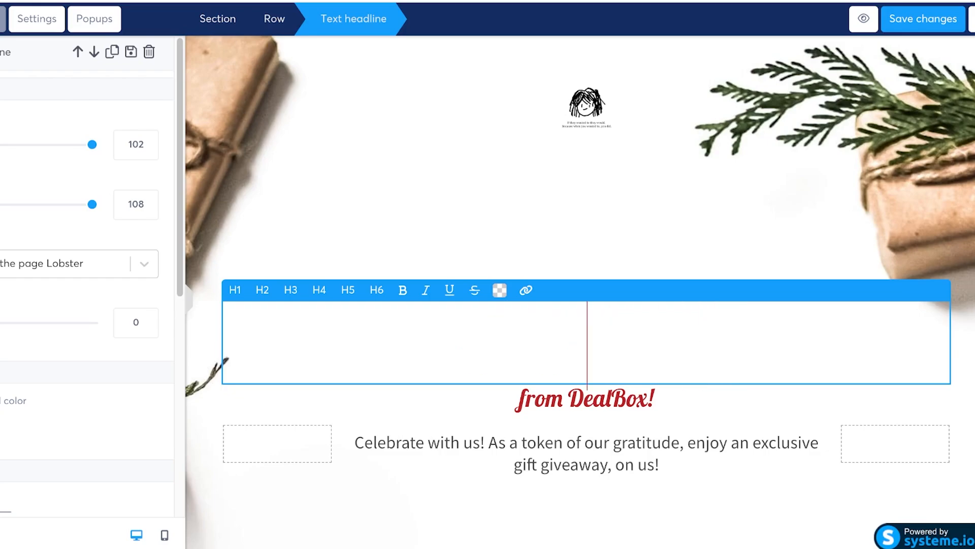
type("Sapphir")
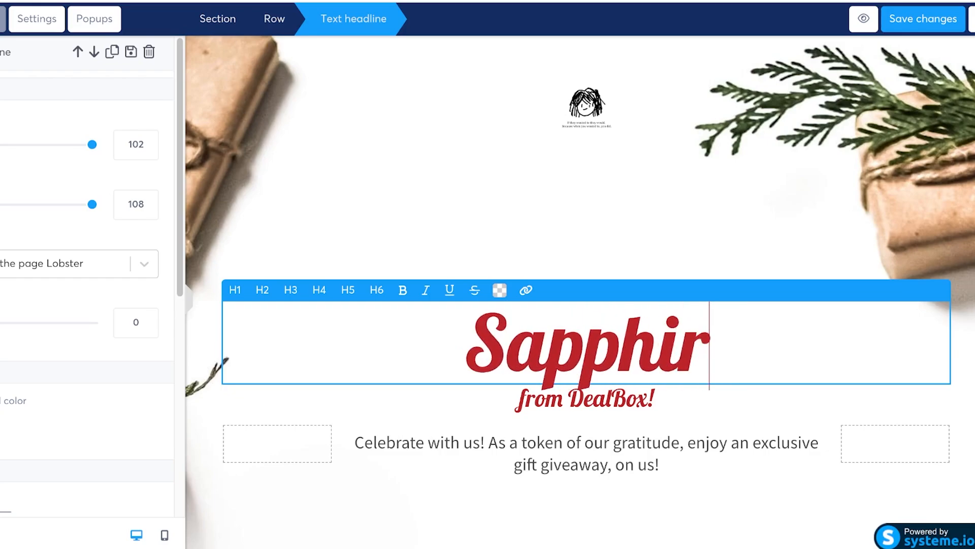
type("e Summer Sale is")
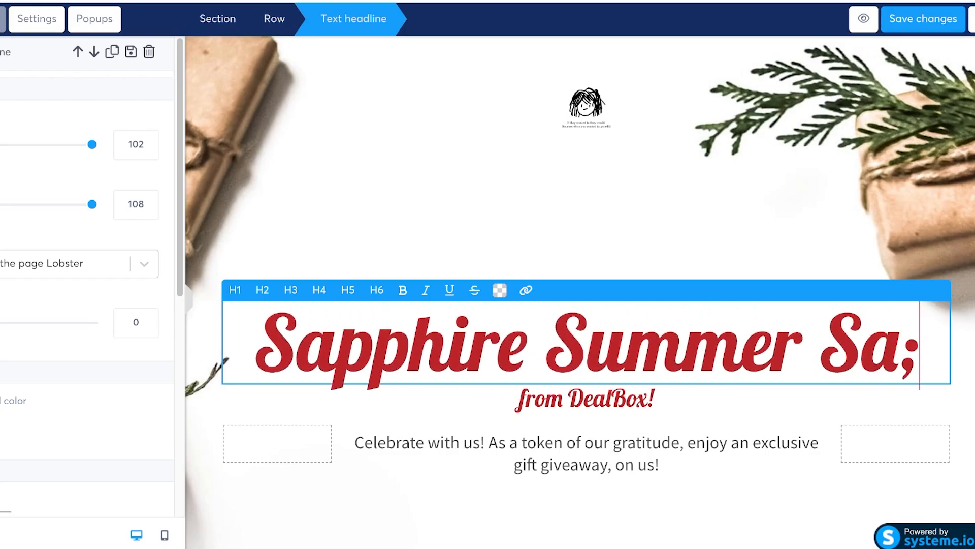
type(" here")
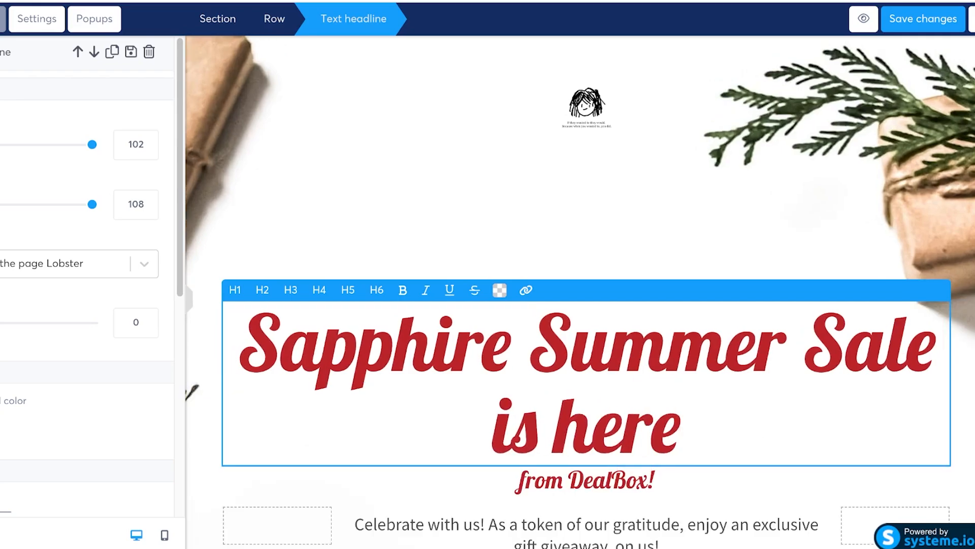
type("!")
scroll(580, 292, "down", 2)
Step: Erase the 'from DealBox!' text and delete its now-empty headline element
left_click(520, 374)
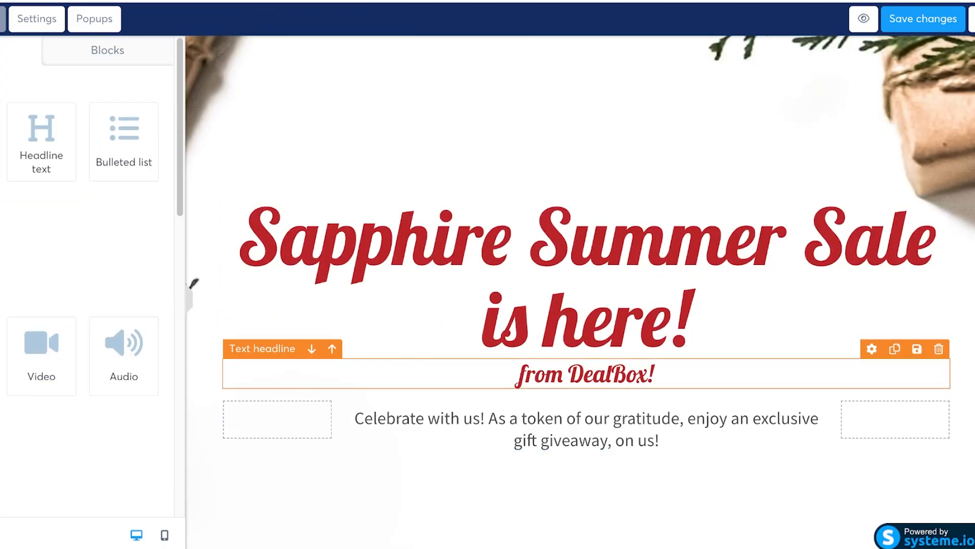
left_click(520, 374)
triple_click(566, 374)
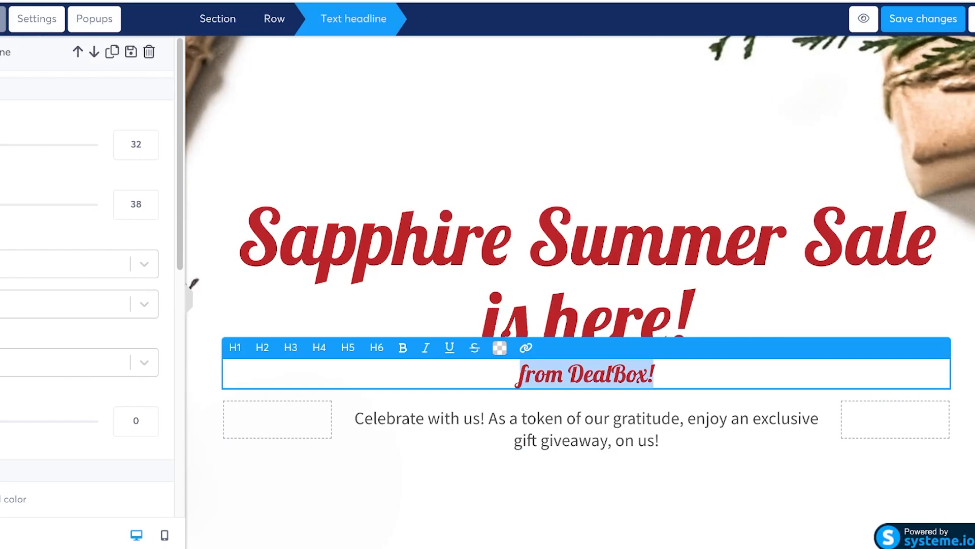
key("BackSpace")
left_click(498, 422)
scroll(498, 417, "down", 1)
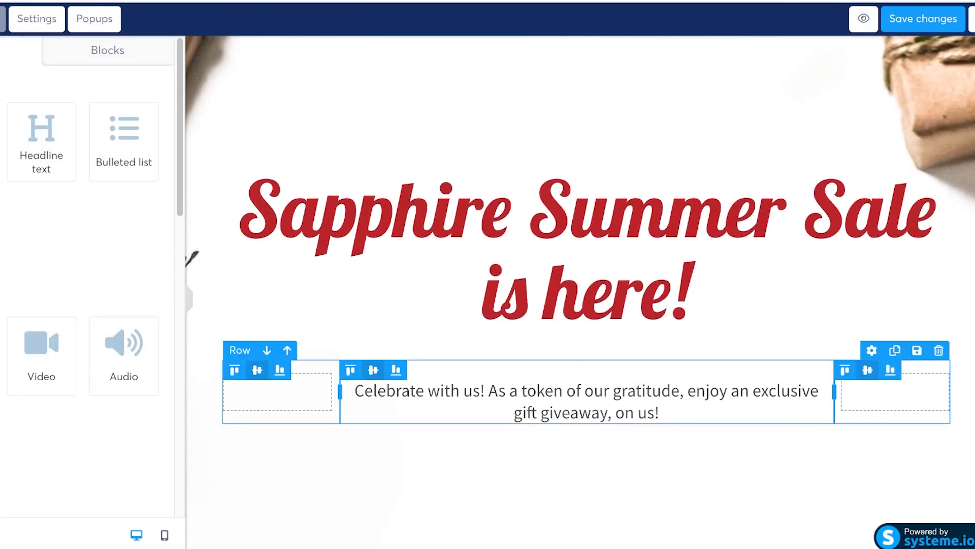
left_click(528, 346)
left_click(584, 284)
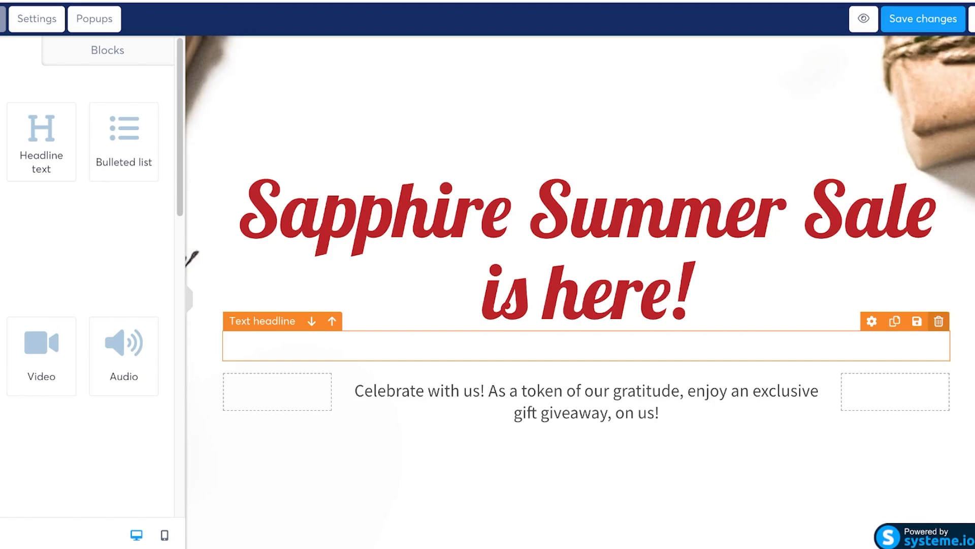
left_click(939, 321)
Step: Replace the gift-giveaway paragraph with 'Join us in elevating your closet'
left_click(872, 321)
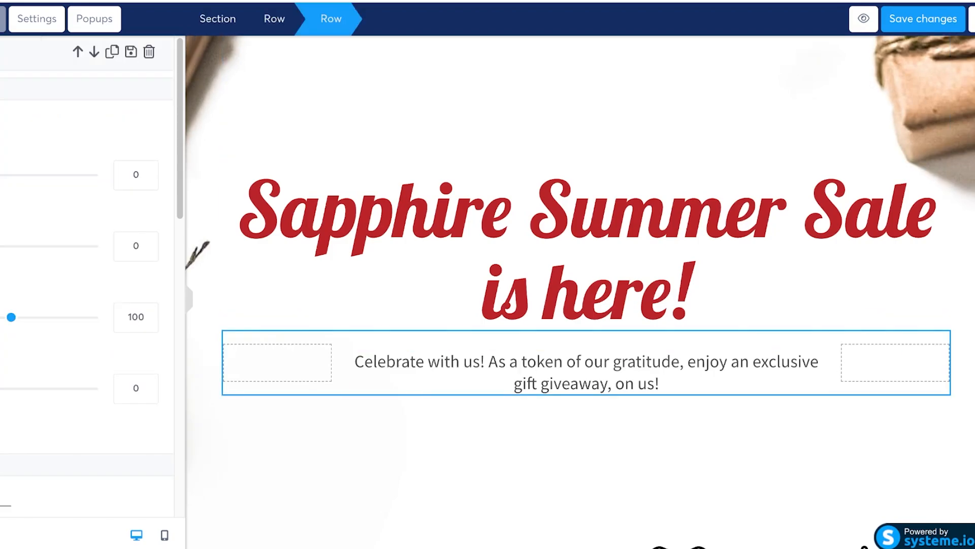
left_click(587, 372)
triple_click(587, 372)
type("a")
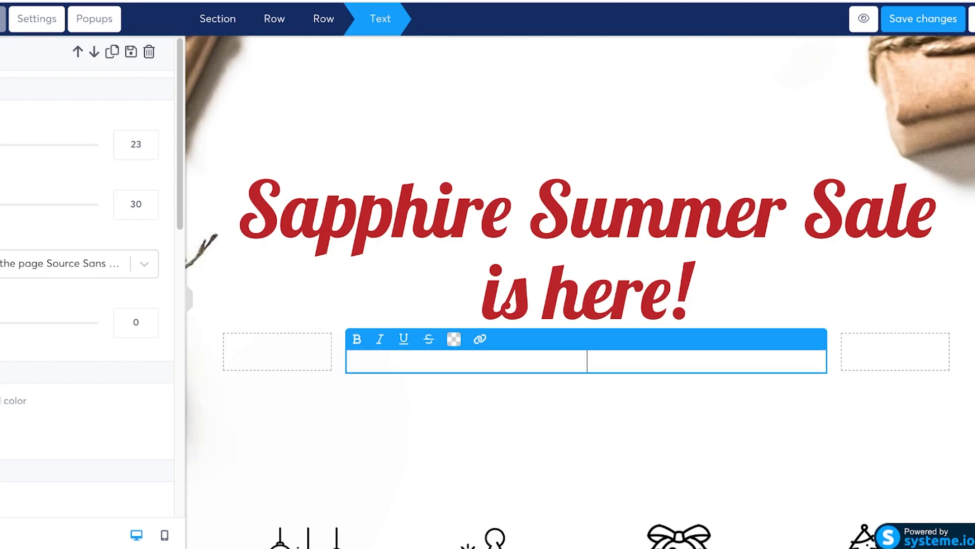
type("oin us in elevati")
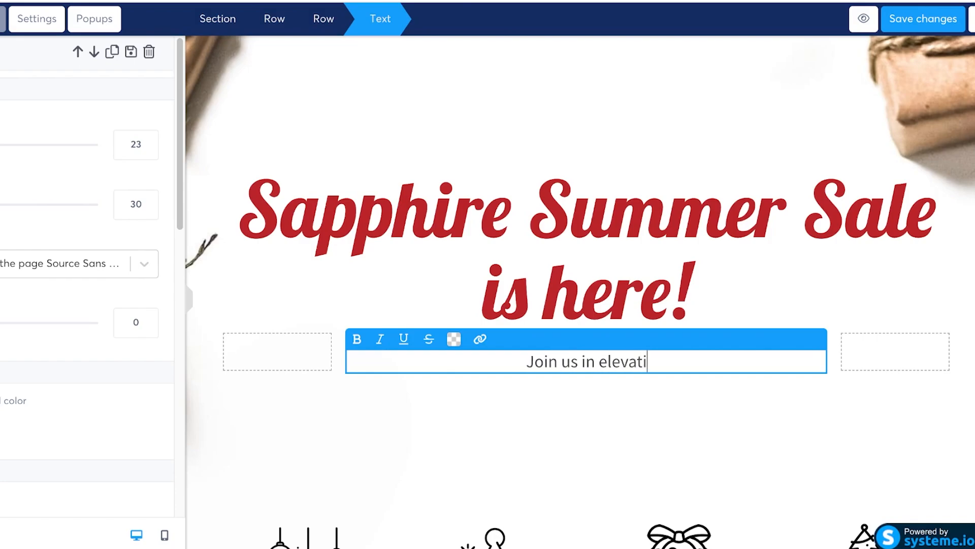
type("ng your closet")
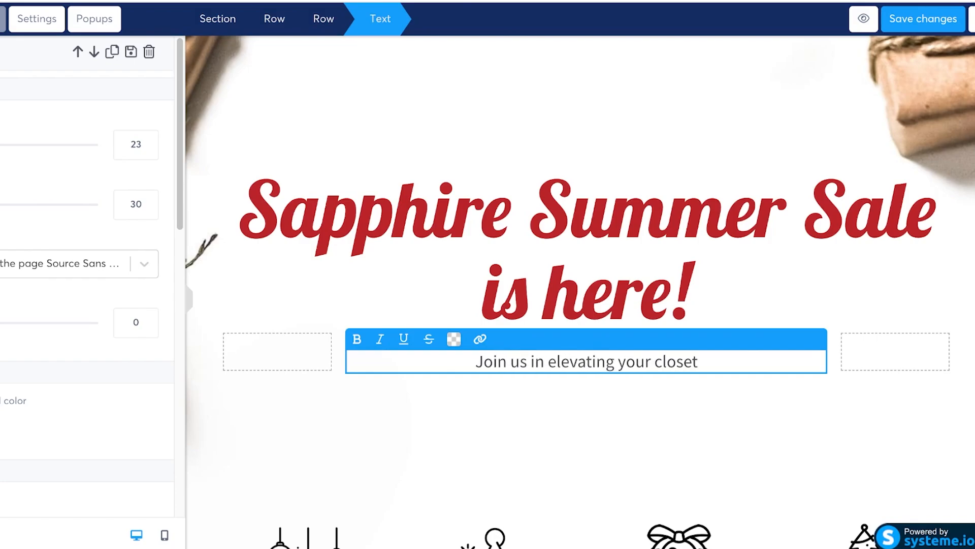
left_click(635, 436)
scroll(635, 356, "down", 7)
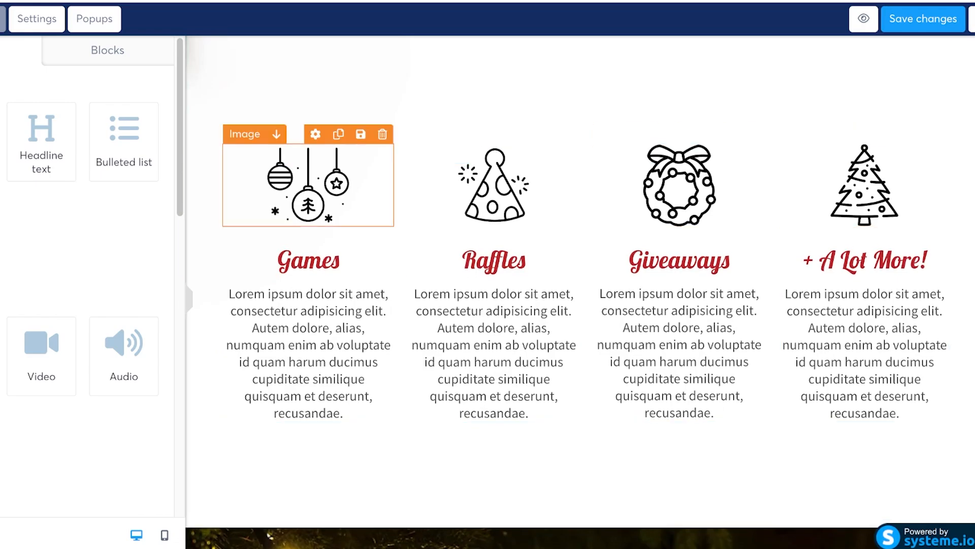
Step: Delete the party-hat, ornament and wreath images above Raffles, Games and Giveaways
scroll(762, 112, "up", 1)
left_click(762, 112)
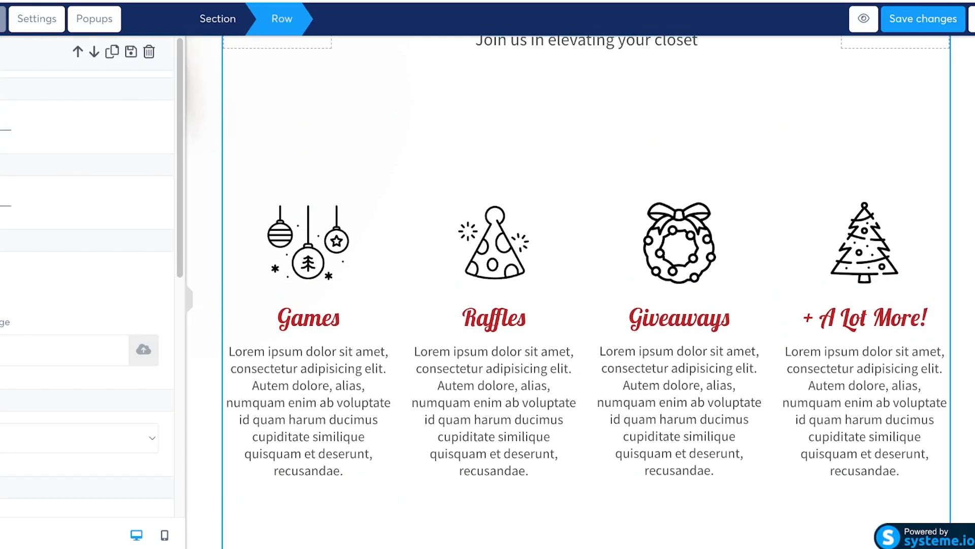
left_click(508, 122)
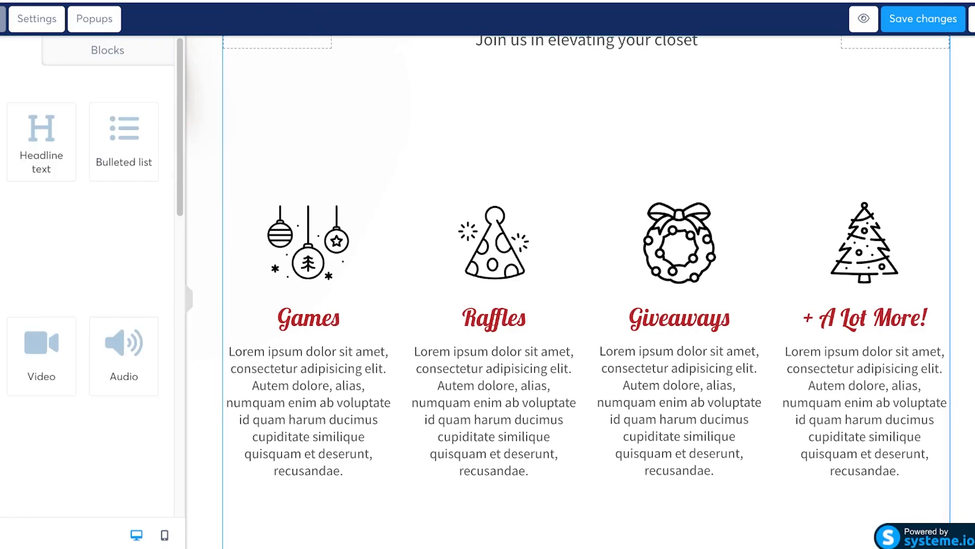
scroll(356, 234, "down", 1)
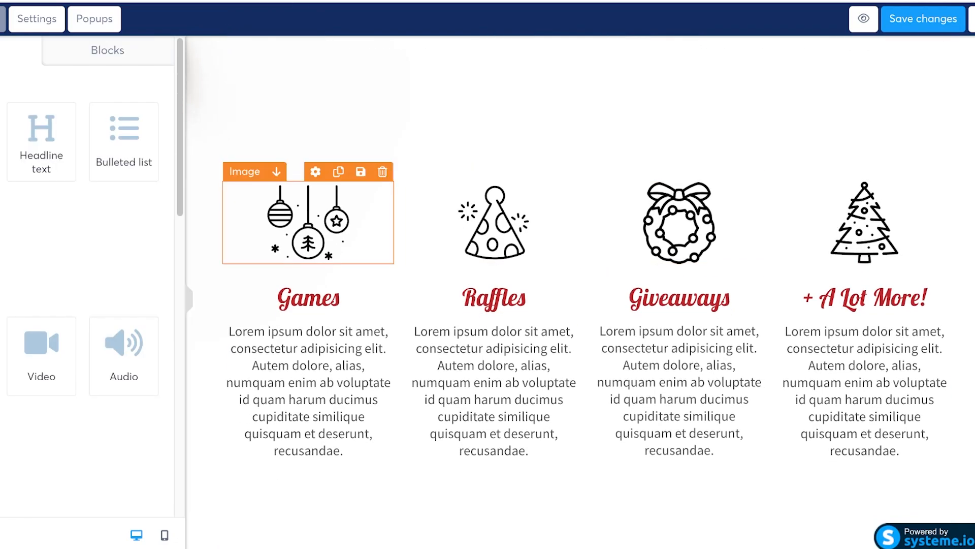
left_click(325, 223)
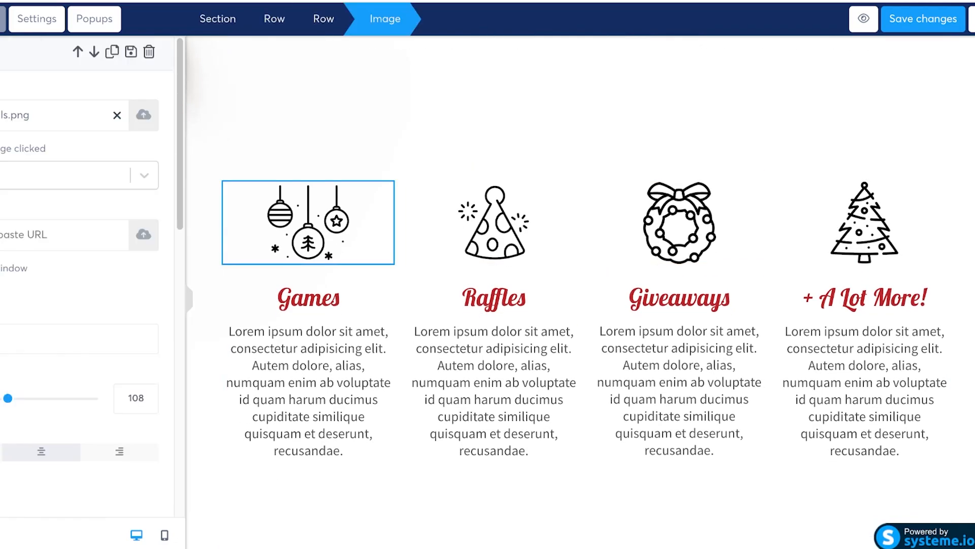
left_click(488, 222)
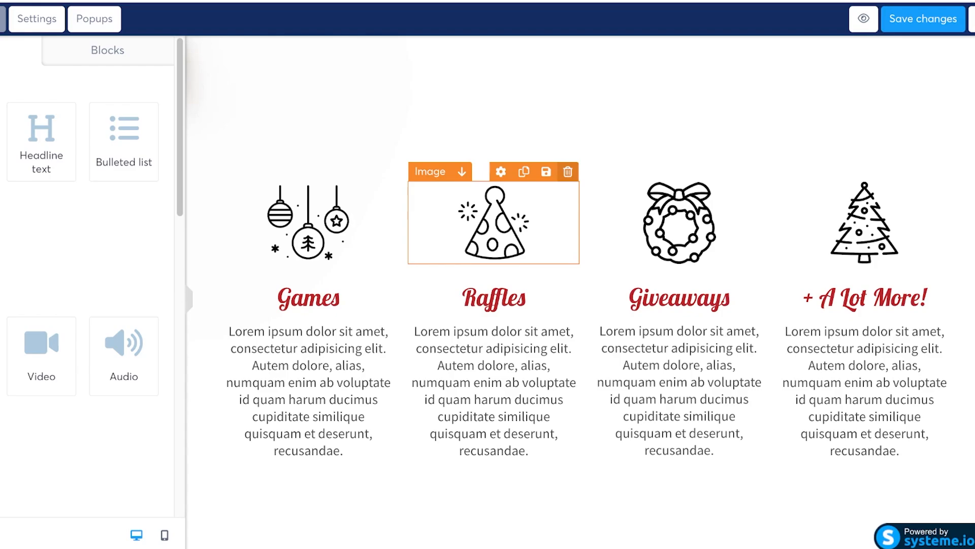
left_click(568, 172)
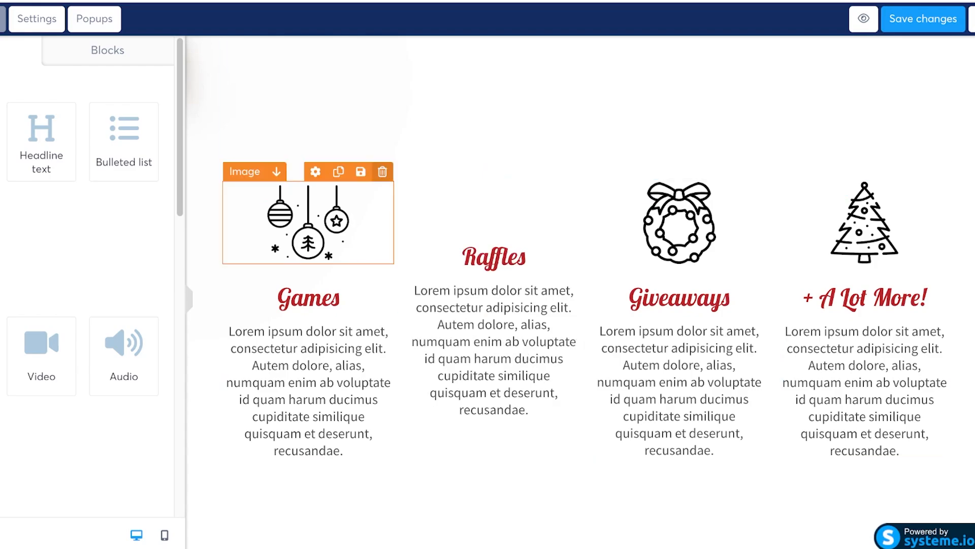
left_click(383, 171)
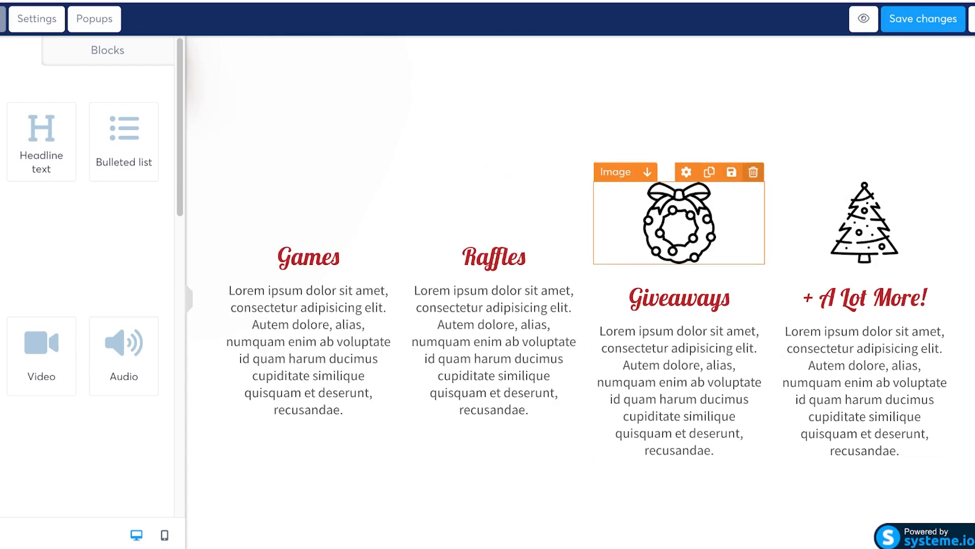
left_click(753, 171)
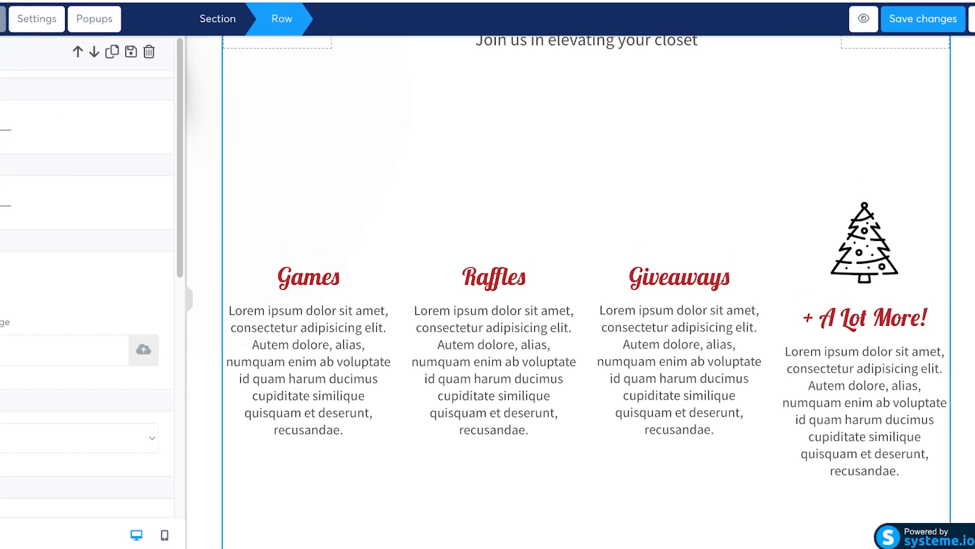
left_click(865, 243)
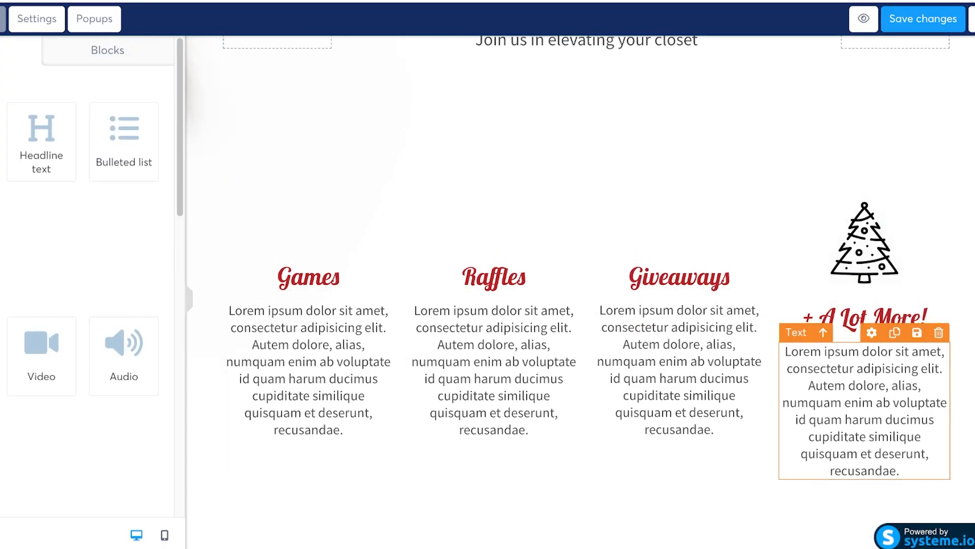
Step: Delete the Giveaways headline from the feature columns
left_click(786, 352)
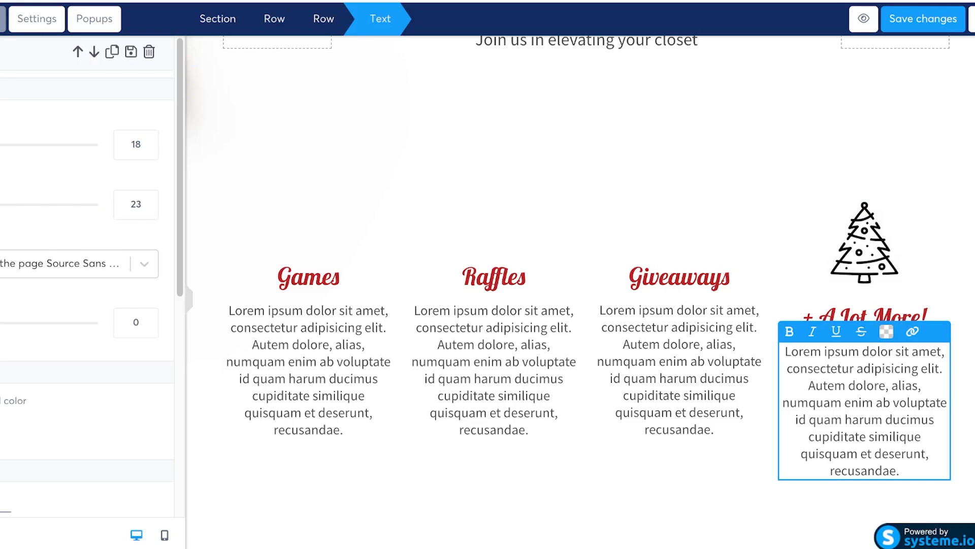
left_click(600, 310)
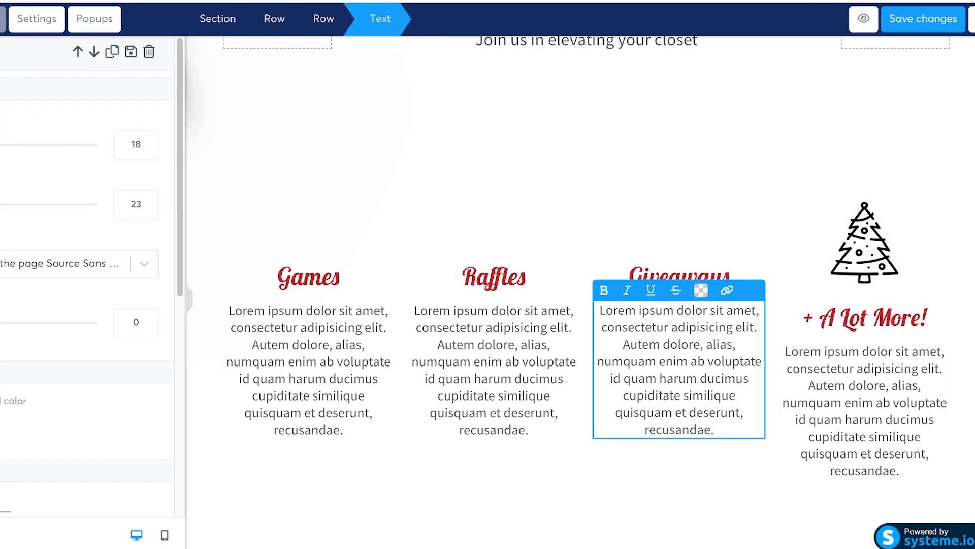
left_click(679, 270)
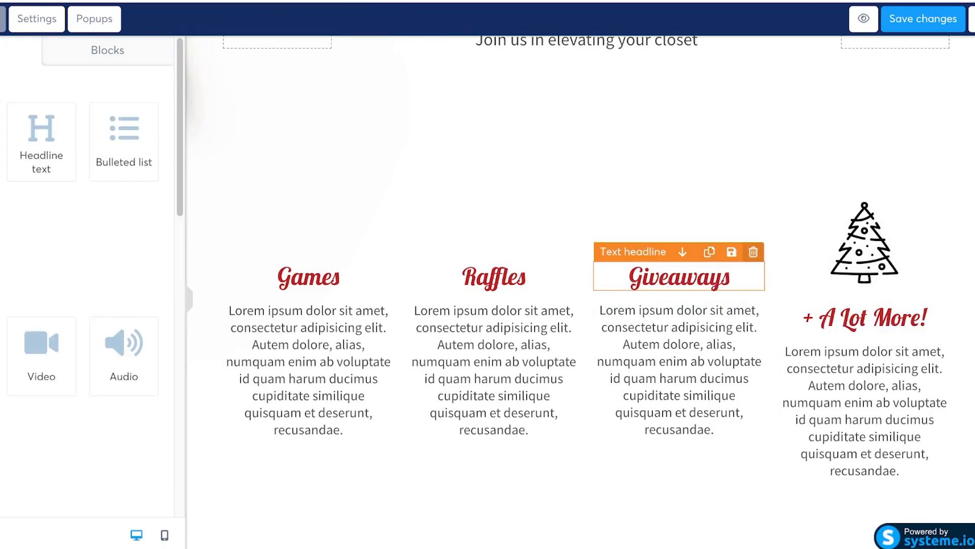
left_click(753, 252)
left_click(94, 19)
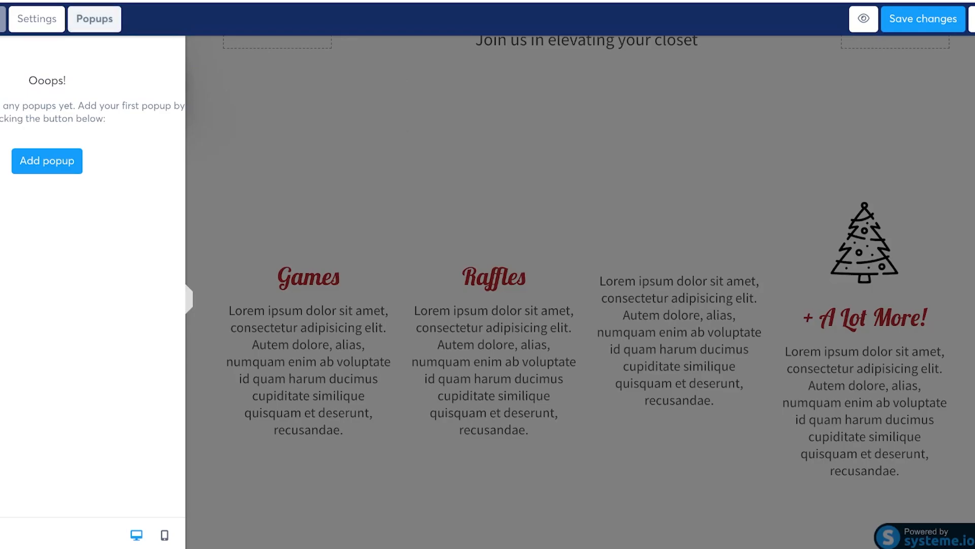
left_click(325, 173)
scroll(587, 284, "down", 10)
scroll(206, 345, "down", 3)
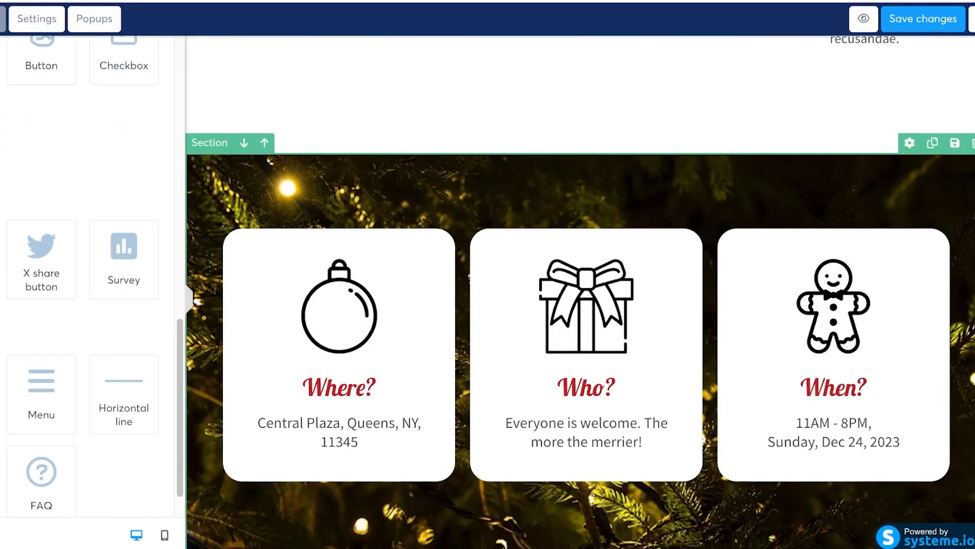
scroll(586, 284, "up", 15)
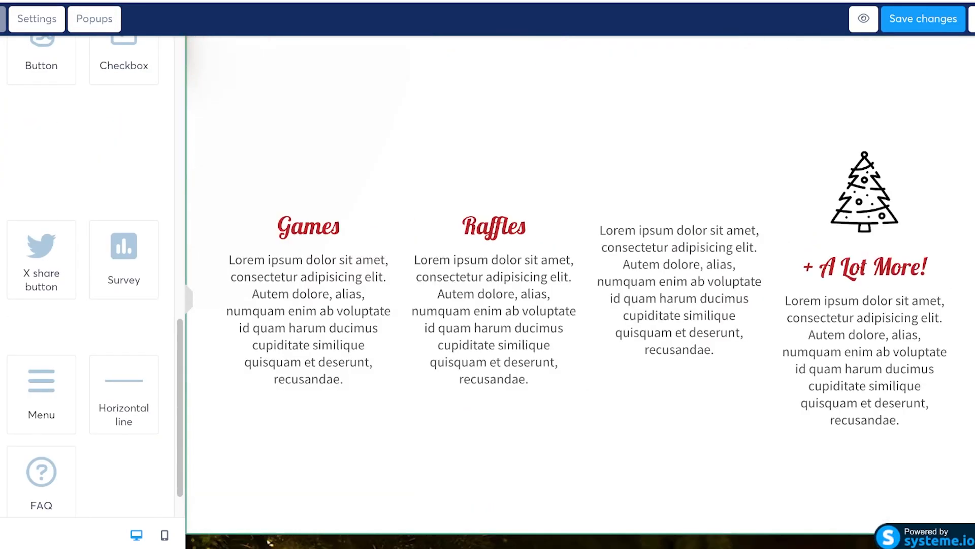
Step: Delete the Christmas tree image and the + A Lot More! headline
left_click(558, 127)
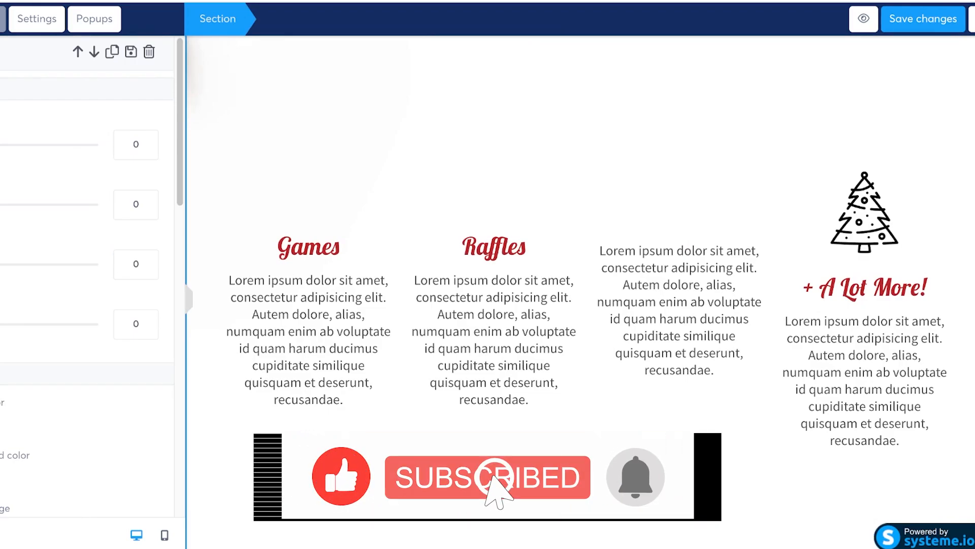
left_click(539, 137)
scroll(503, 249, "up", 10)
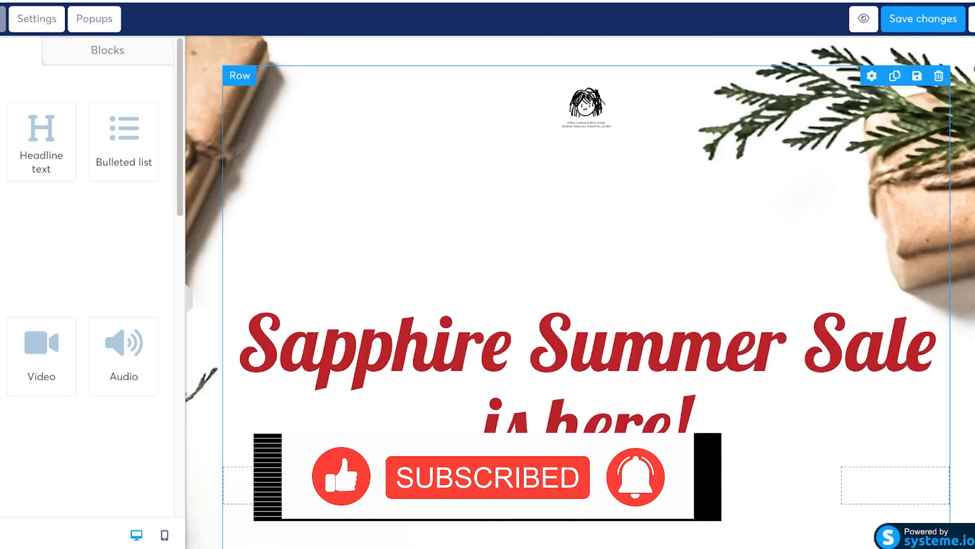
scroll(580, 292, "down", 3)
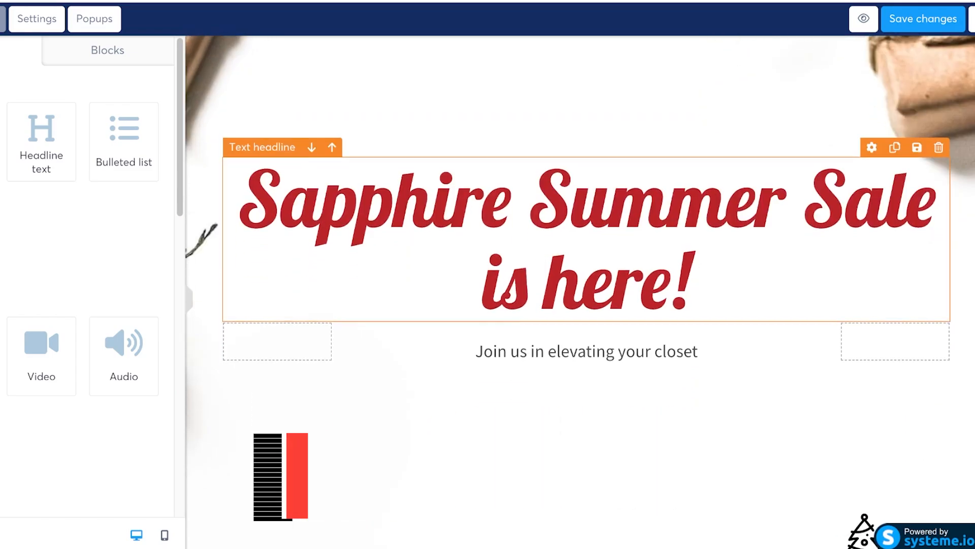
scroll(580, 292, "down", 3)
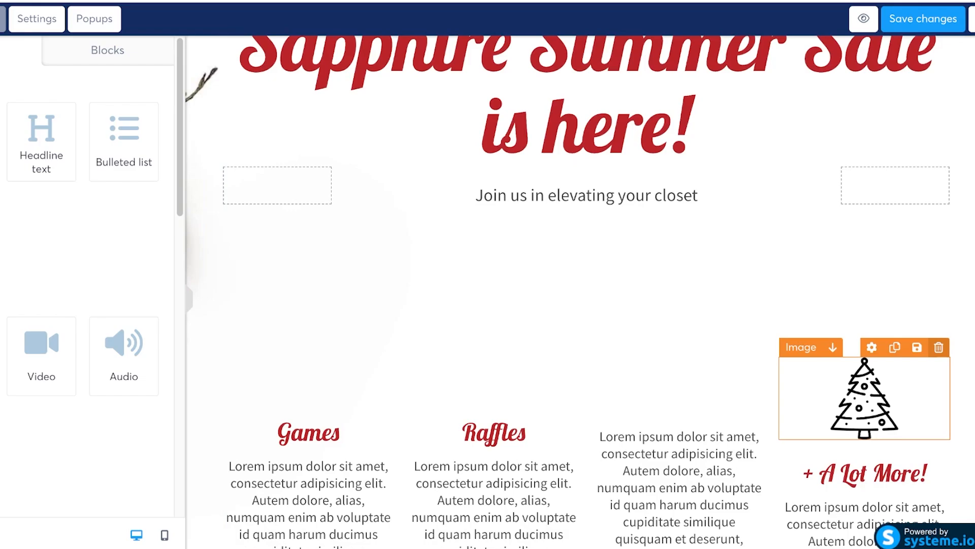
left_click(938, 347)
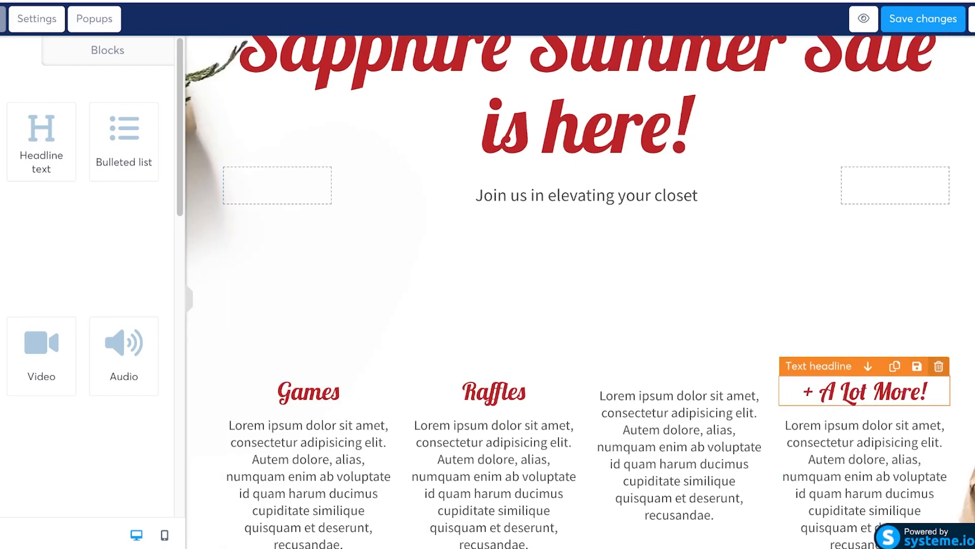
left_click(939, 366)
left_click(864, 431)
scroll(864, 431, "down", 3)
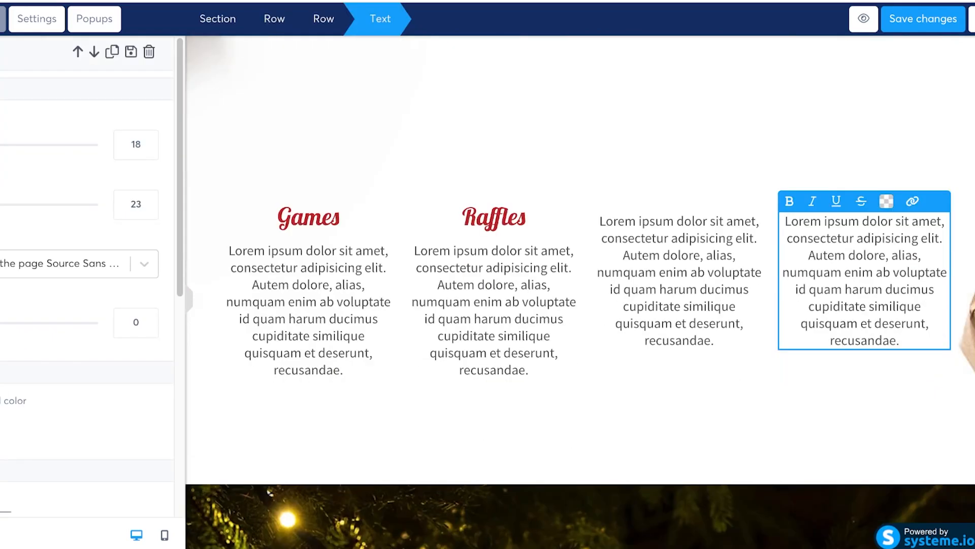
left_click(865, 431)
Step: Inspect the feature-column row and hero row settings, leaving them unchanged
scroll(864, 432, "up", 1)
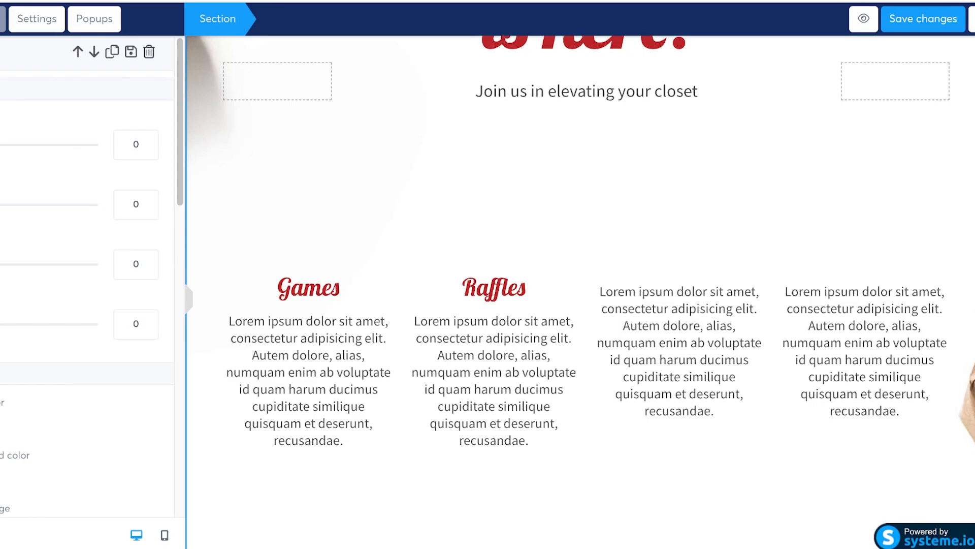
scroll(493, 366, "down", 5)
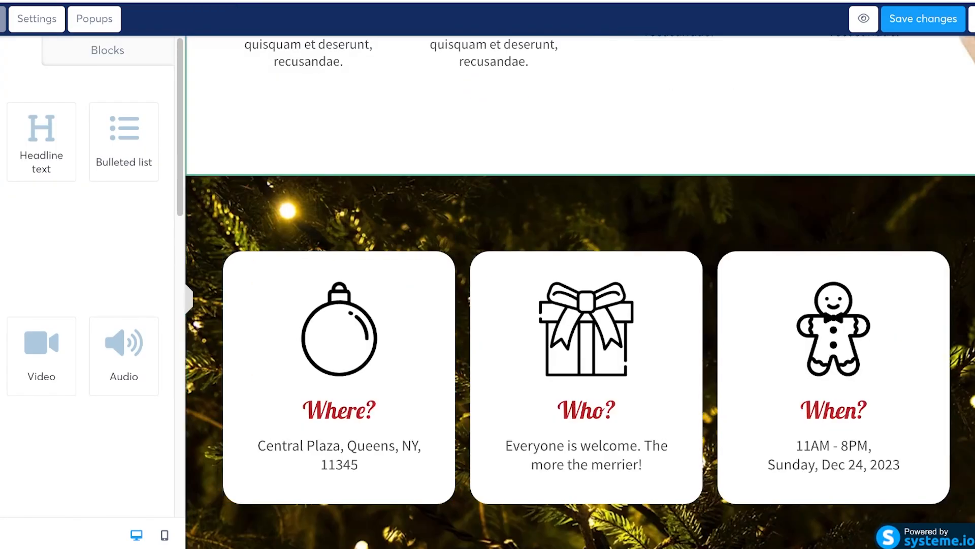
left_click(584, 117)
scroll(584, 117, "up", 7)
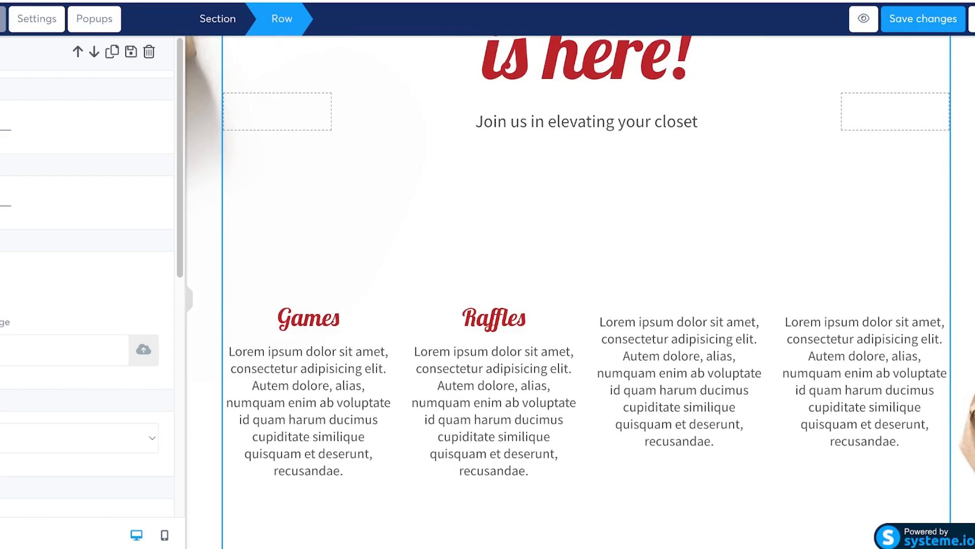
scroll(86, 279, "down", 8)
left_click(523, 316)
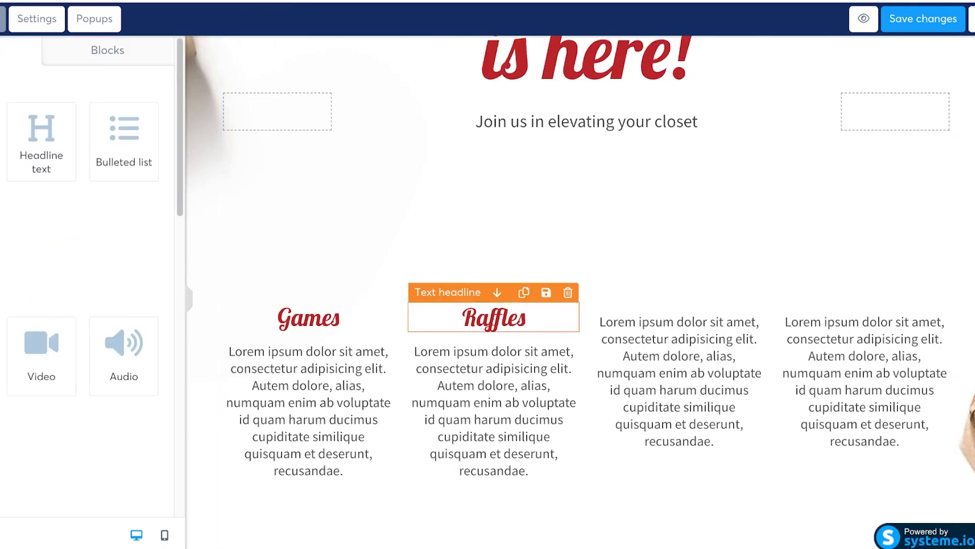
scroll(523, 305, "down", 13)
scroll(524, 305, "up", 18)
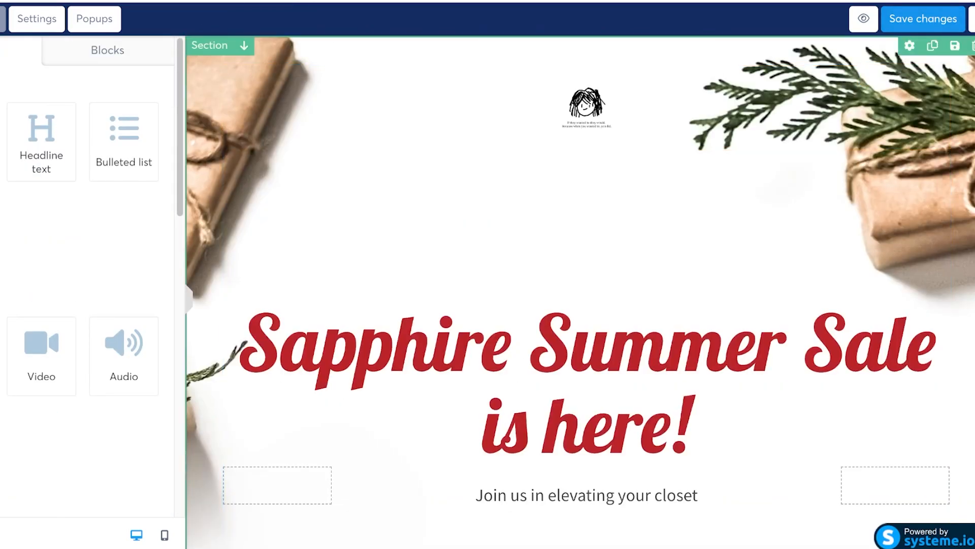
left_click(584, 203)
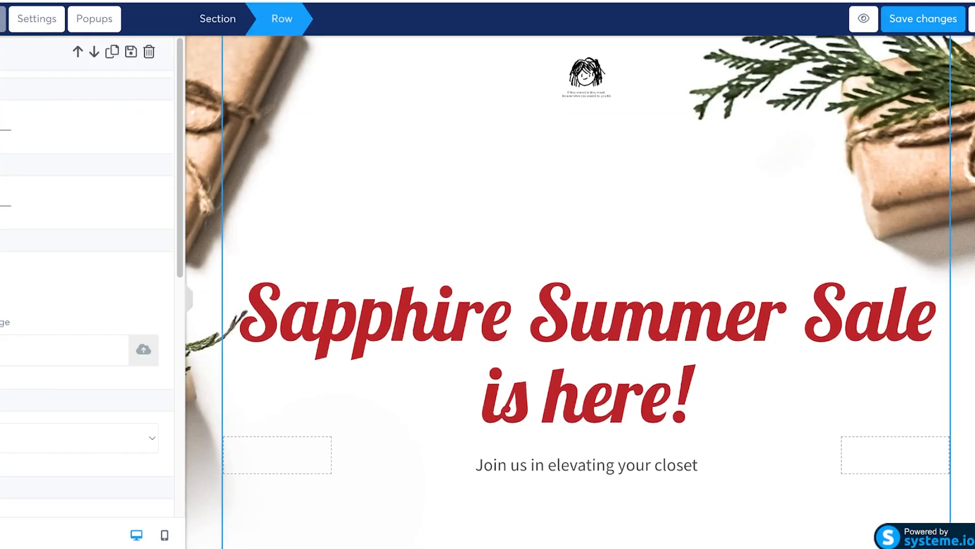
left_click(584, 203)
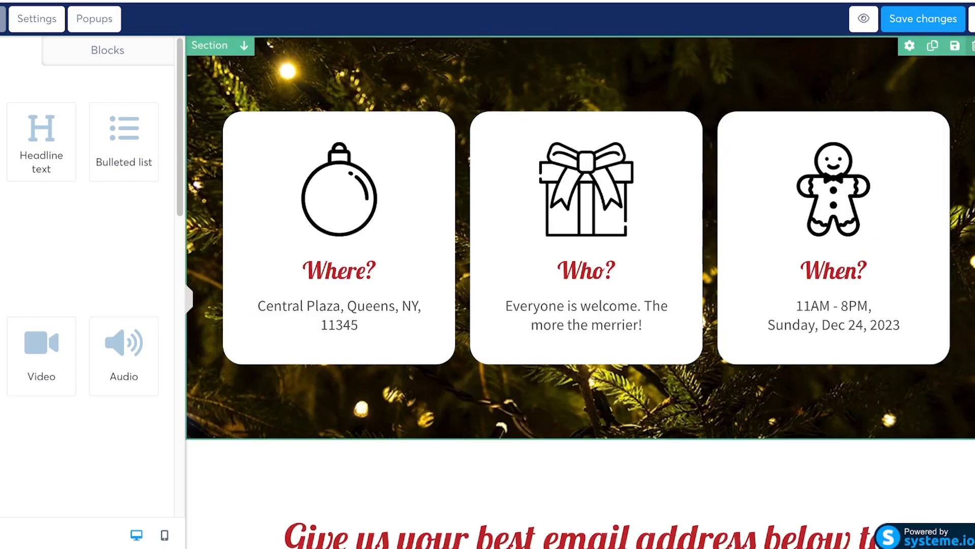
Step: Replace the 'Give us your best email address' headline with 'REGISTER TO OUR SUMMER SALE'
scroll(579, 292, "down", 8)
scroll(586, 131, "down", 2)
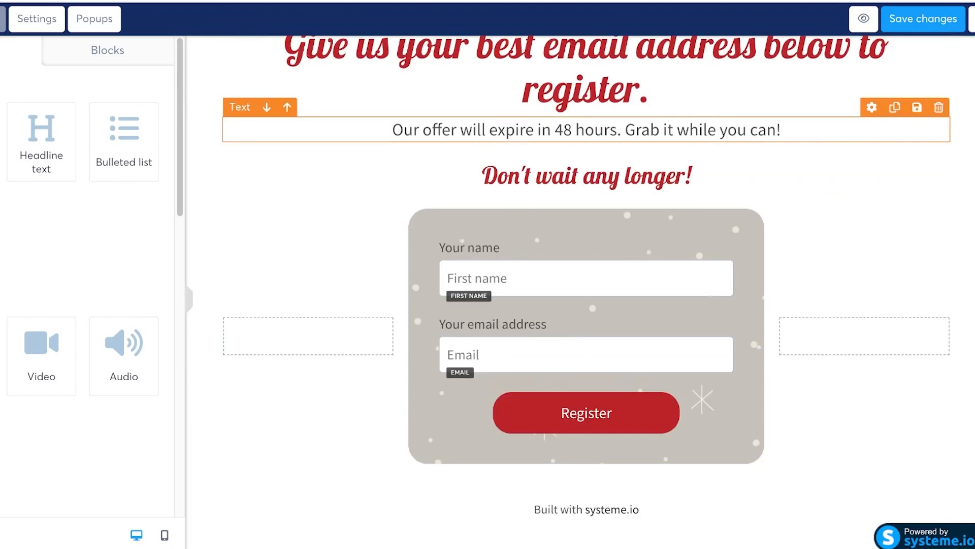
scroll(585, 131, "up", 2)
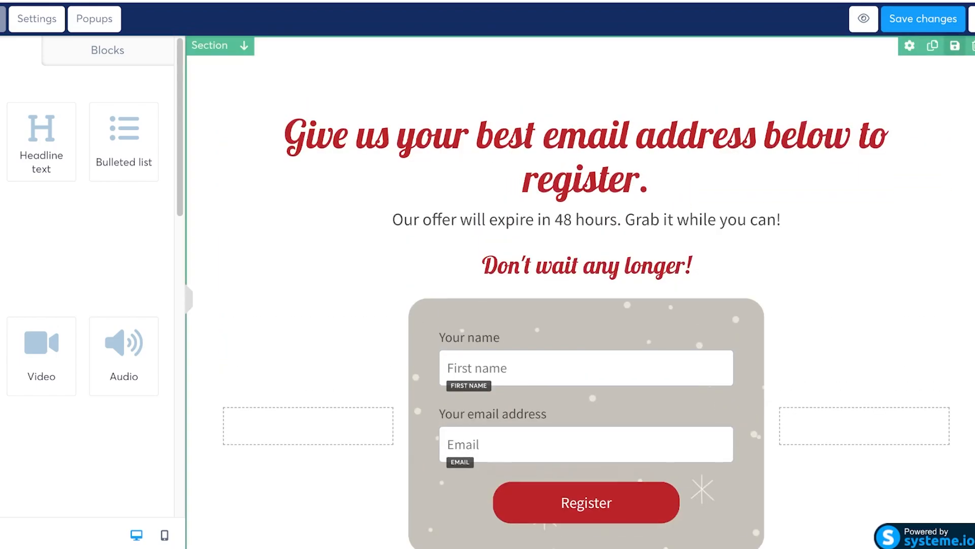
scroll(586, 195, "down", 2)
scroll(585, 219, "up", 2)
double_click(584, 179)
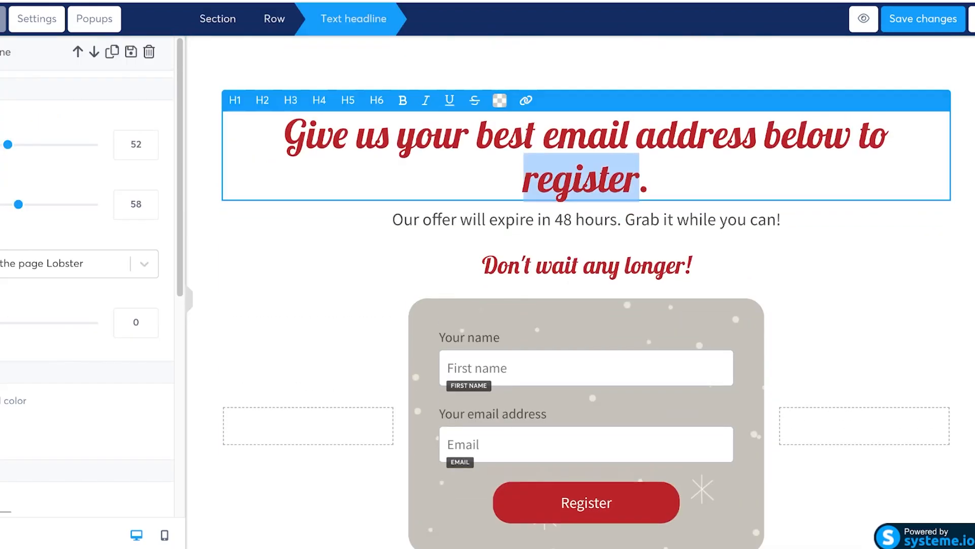
triple_click(416, 136)
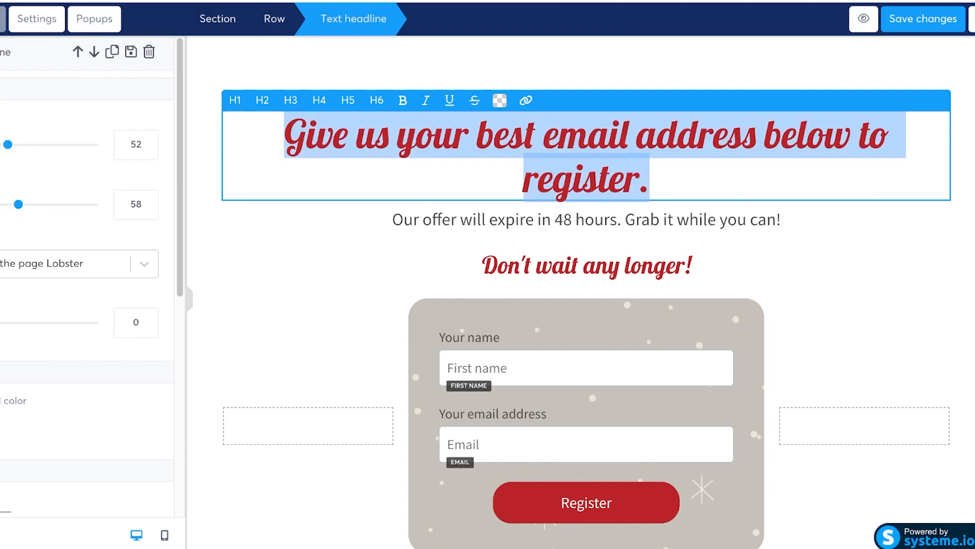
type("REGISTER TO O")
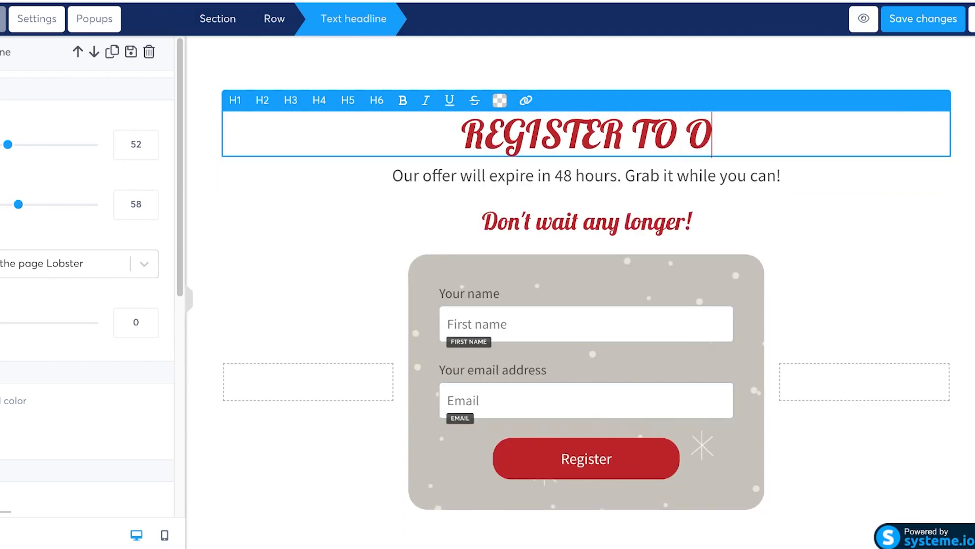
type("UR SUMMER SALE")
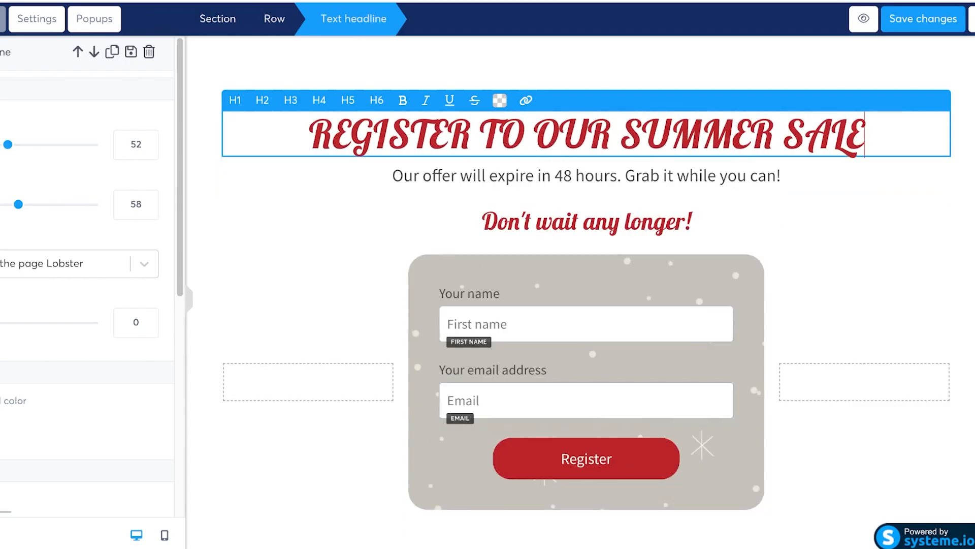
left_click(587, 175)
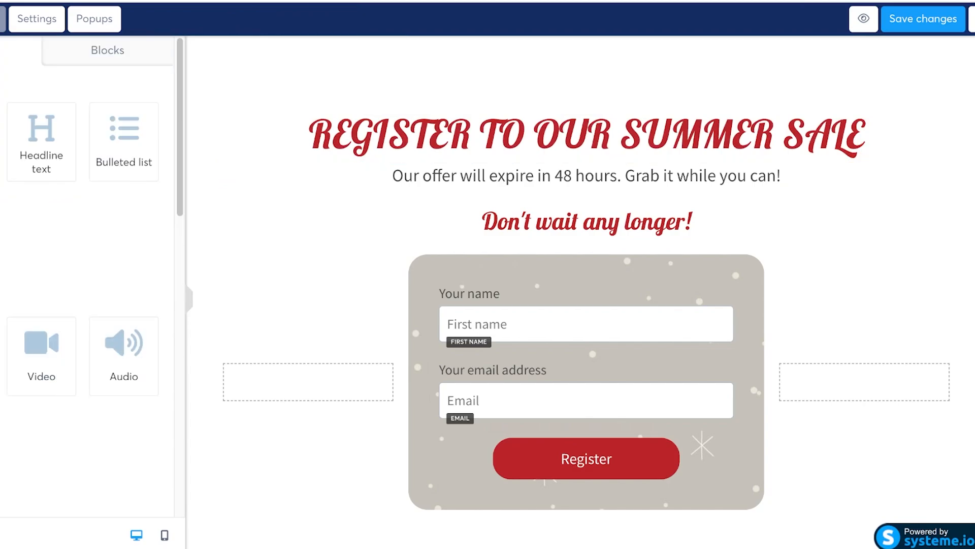
scroll(587, 325, "down", 1)
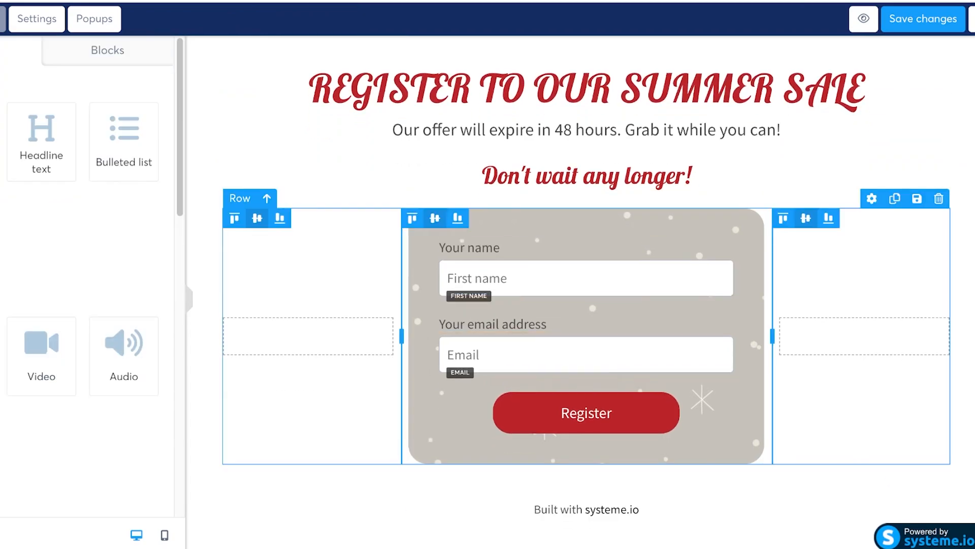
Step: Drop a Content box under the sign-up form and place an Image element inside it
left_click(586, 509)
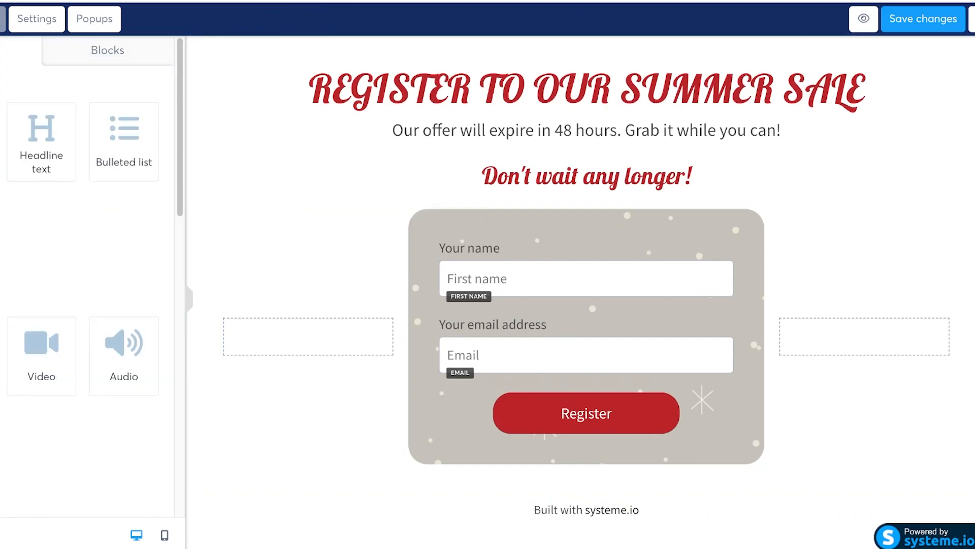
left_click_drag(1, 249, 586, 488)
scroll(586, 442, "down", 4)
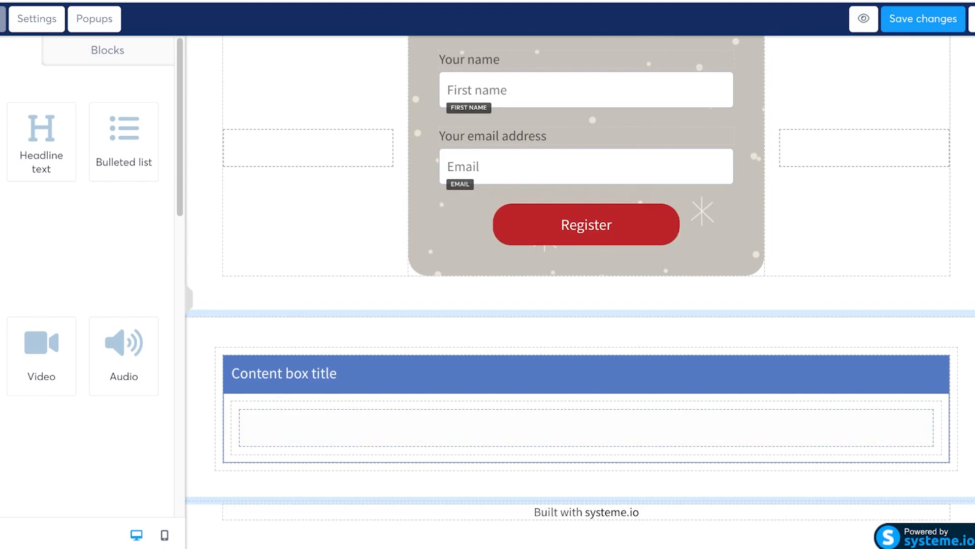
scroll(90, 276, "down", 12)
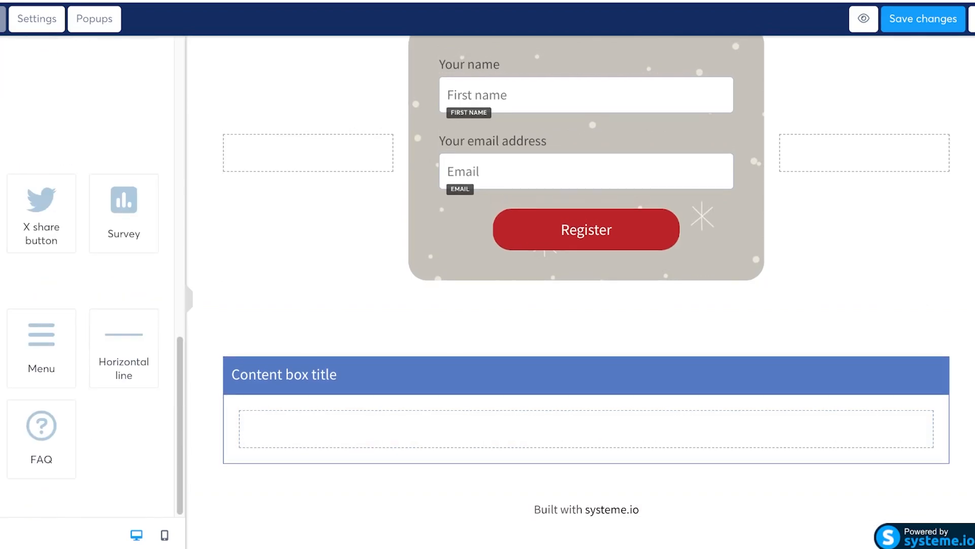
scroll(90, 277, "up", 12)
left_click_drag(1, 356, 586, 429)
scroll(586, 428, "down", 5)
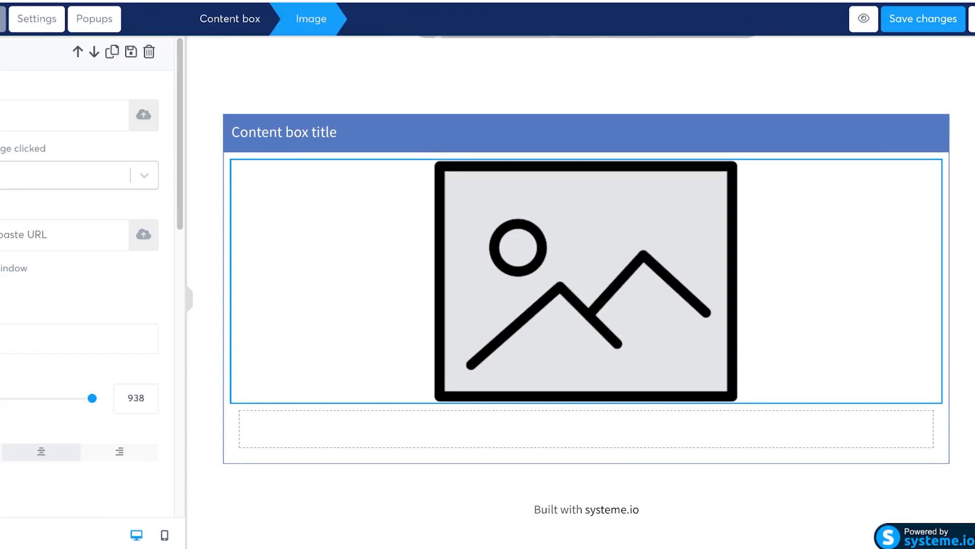
Step: Insert the dress photo into the content box, resize it to 379 and left-align it
left_click(144, 116)
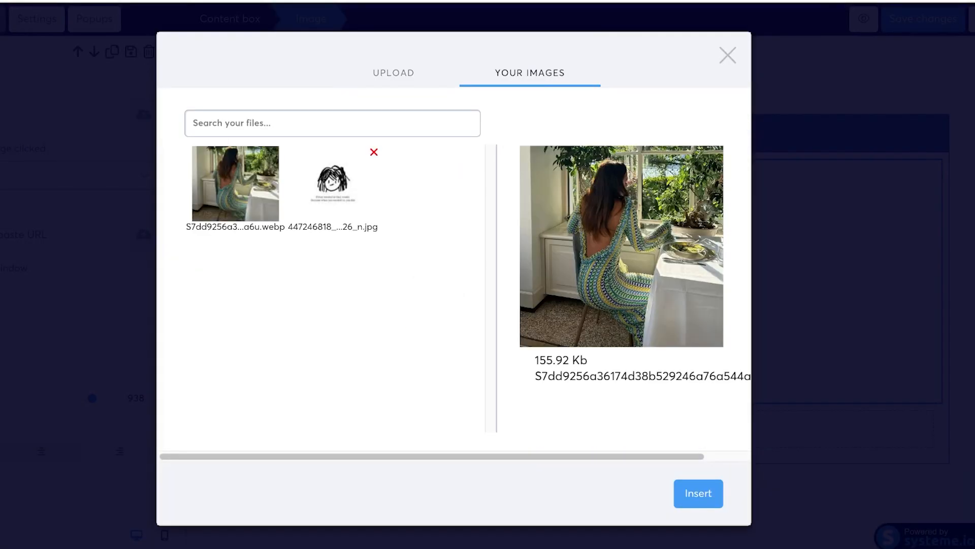
left_click(698, 493)
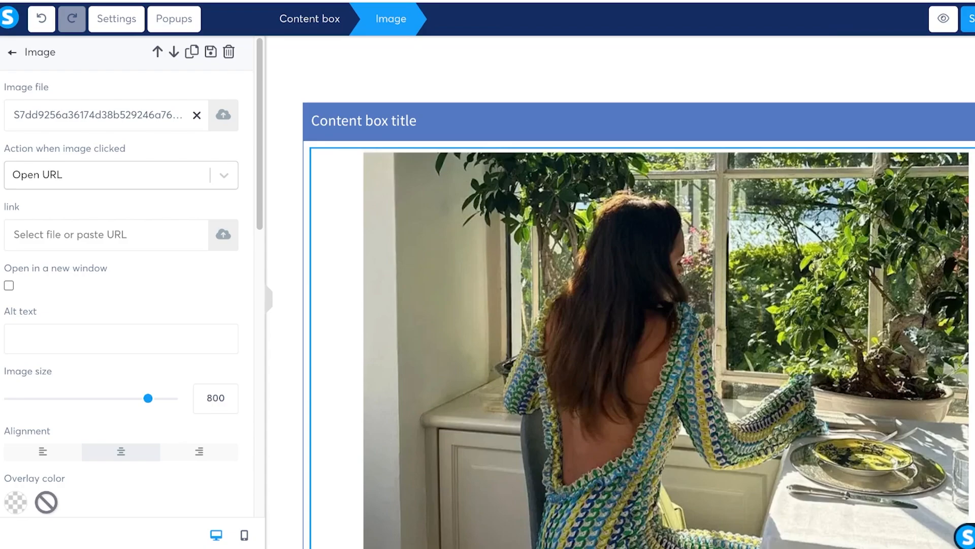
left_click_drag(148, 398, 76, 397)
scroll(127, 275, "down", 6)
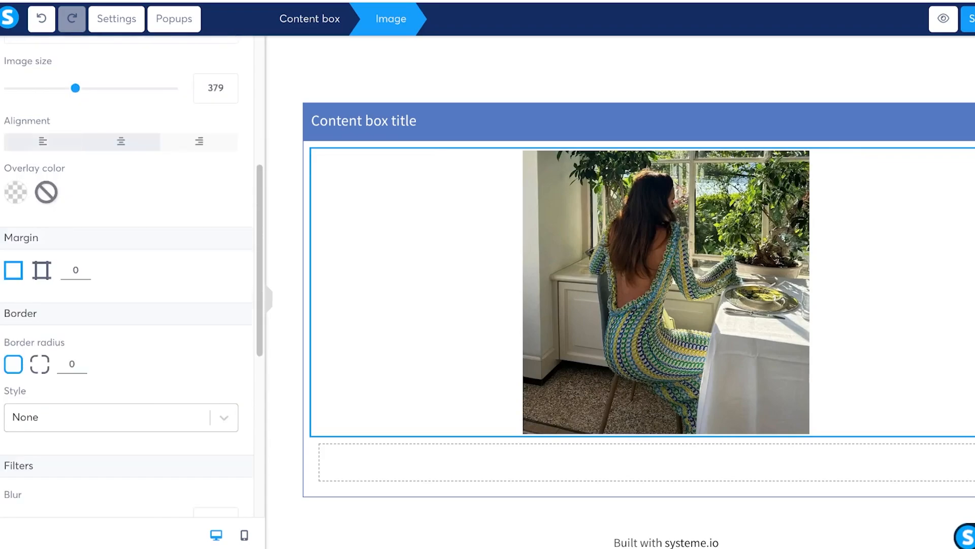
left_click(43, 142)
scroll(127, 274, "down", 2)
scroll(127, 274, "up", 7)
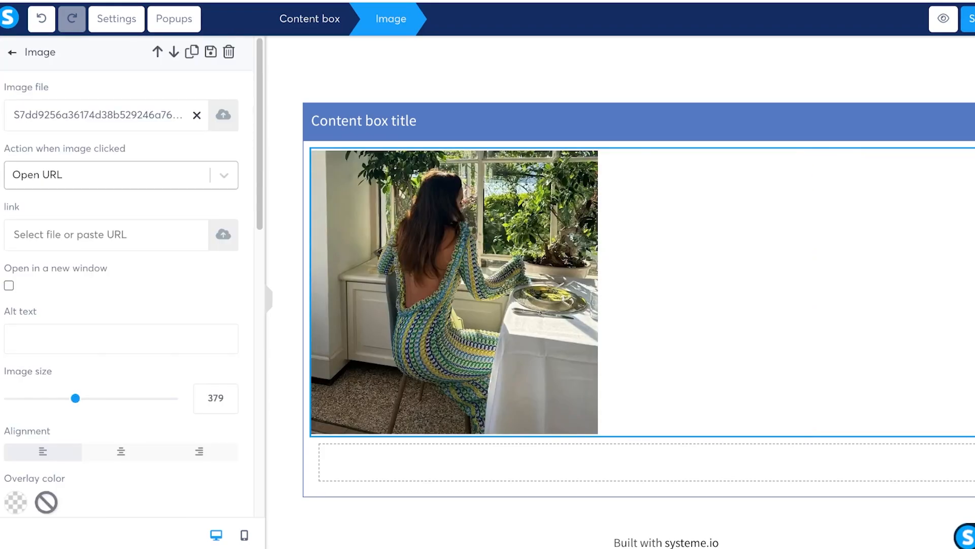
left_click(12, 52)
Step: Add a text block and a two-column row, then delete the old content box with the photo
left_click_drag(38, 142, 447, 200)
left_click(447, 170)
left_click(455, 305)
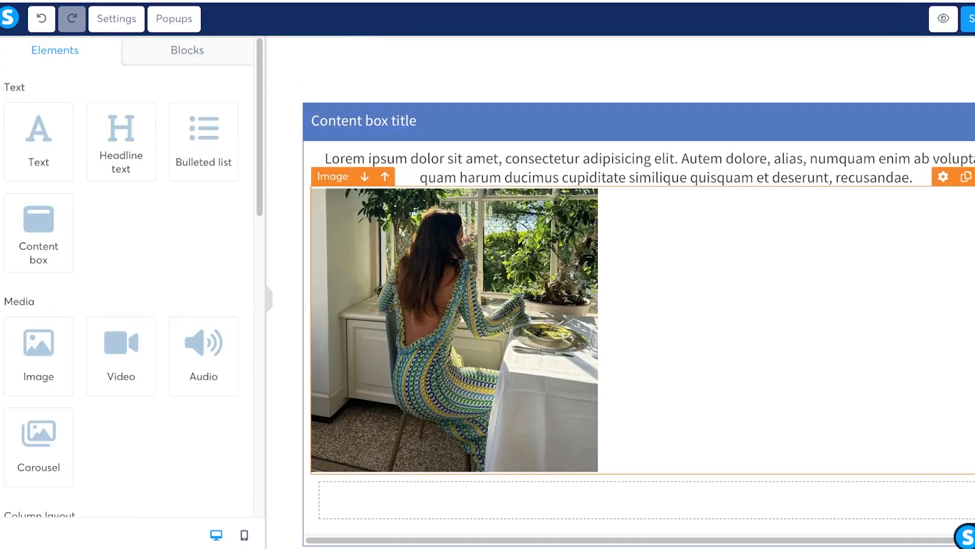
scroll(127, 279, "down", 8)
scroll(127, 279, "up", 3)
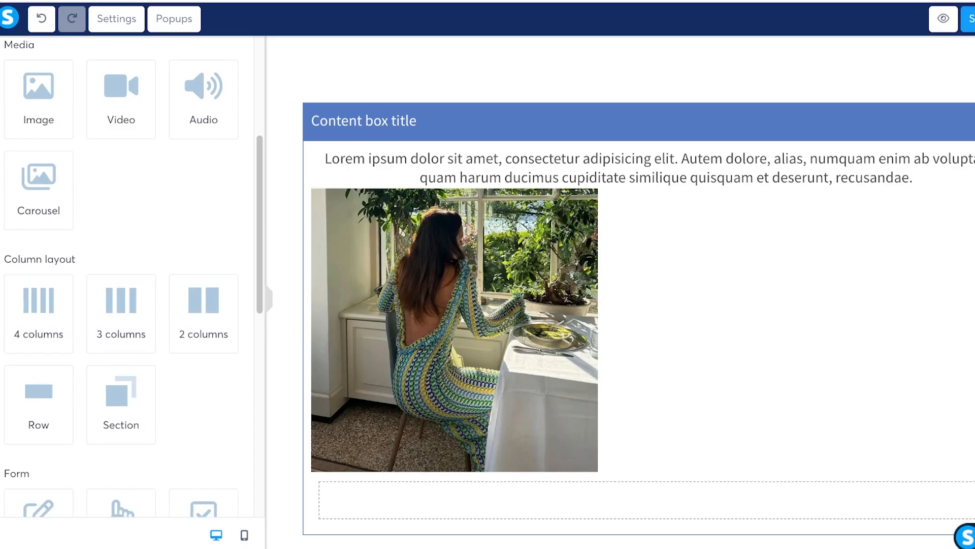
left_click_drag(203, 313, 442, 119)
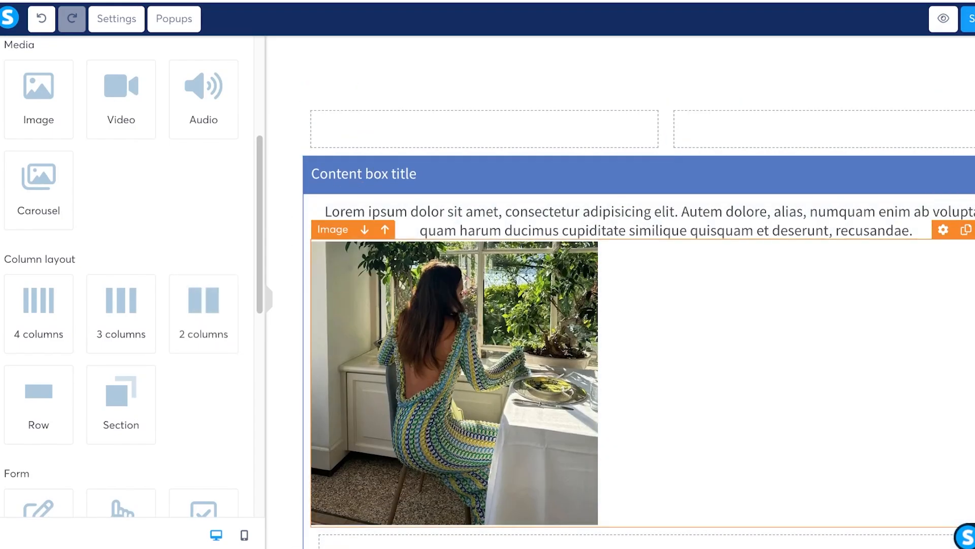
left_click_drag(455, 315, 481, 133)
left_click(482, 130)
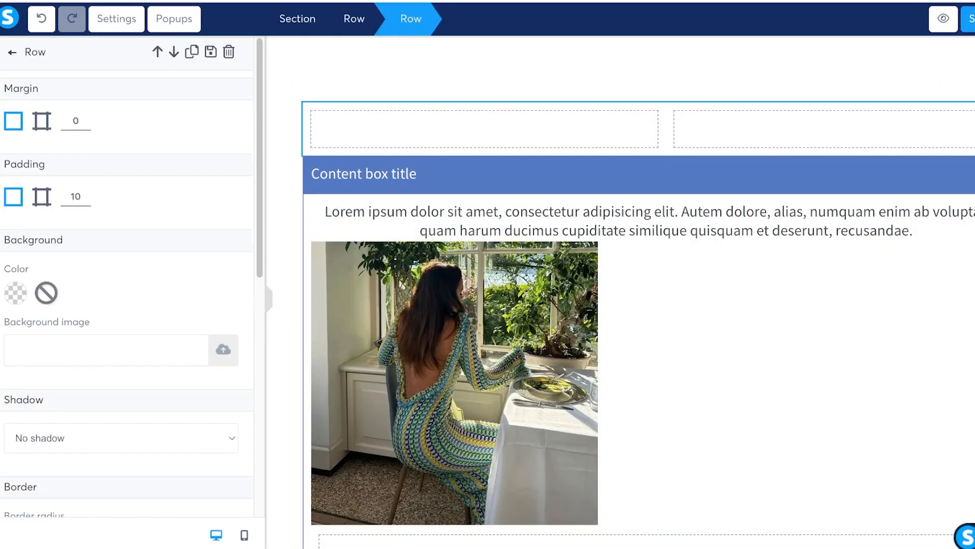
left_click(472, 221)
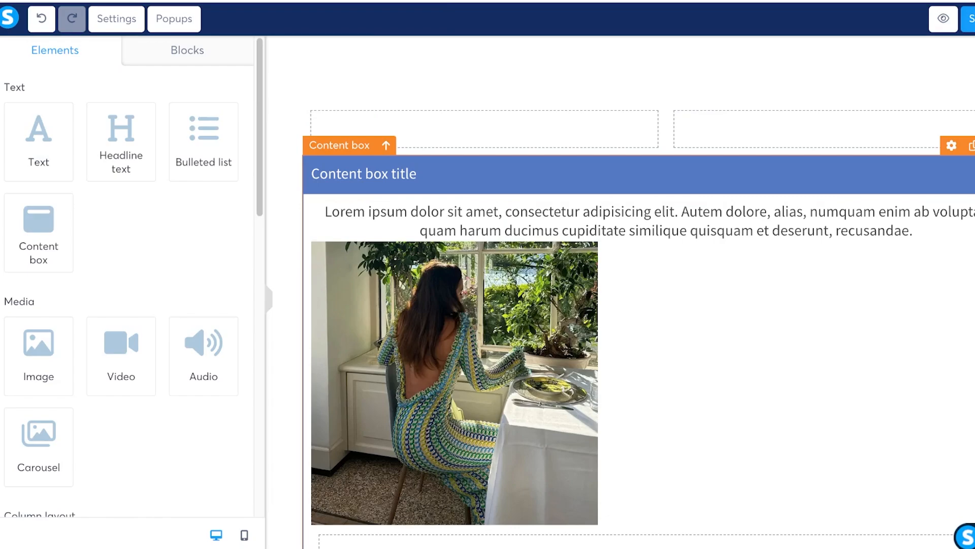
left_click(974, 145)
left_click(823, 437)
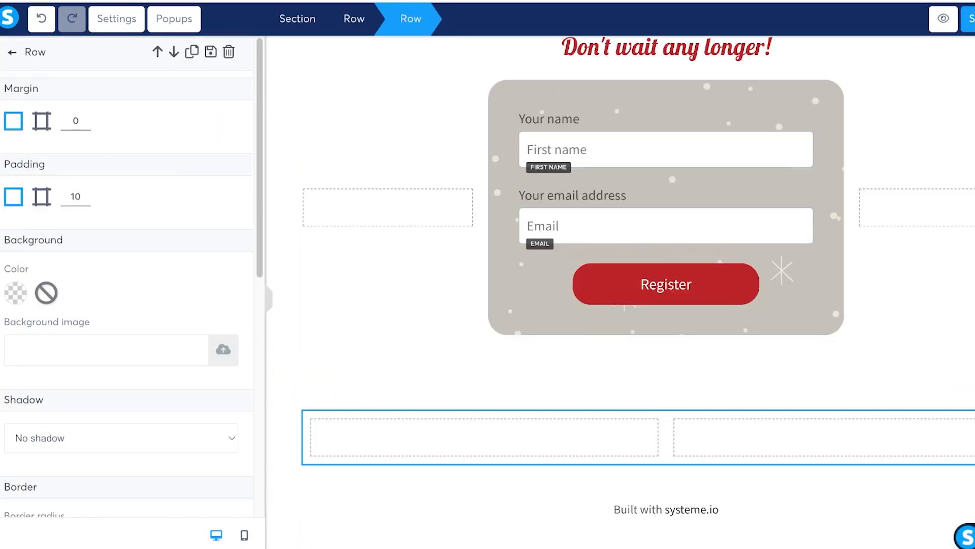
key("Escape")
Step: Place an Image element in the row's left column with a Text block above it
left_click_drag(39, 351, 484, 437)
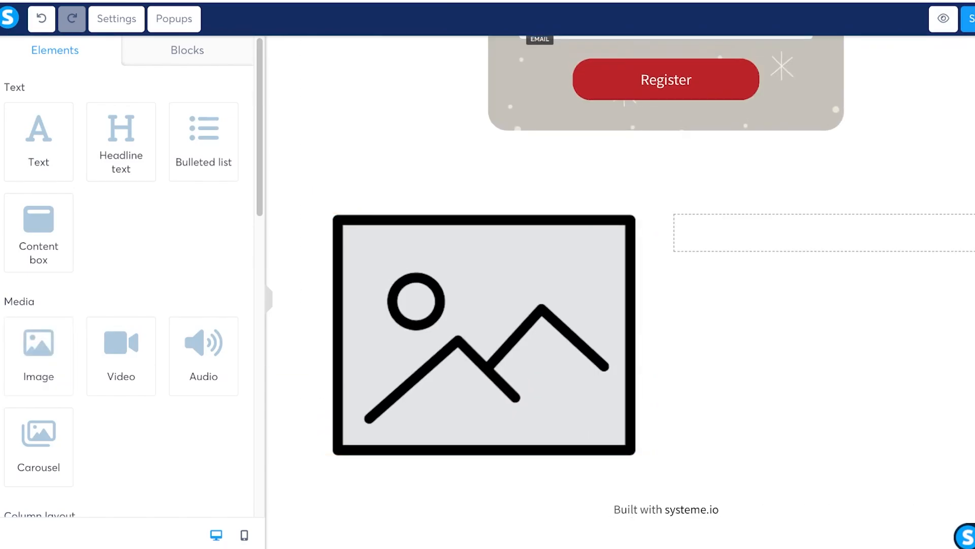
scroll(127, 285, "down", 4)
scroll(127, 284, "up", 4)
scroll(127, 284, "down", 2)
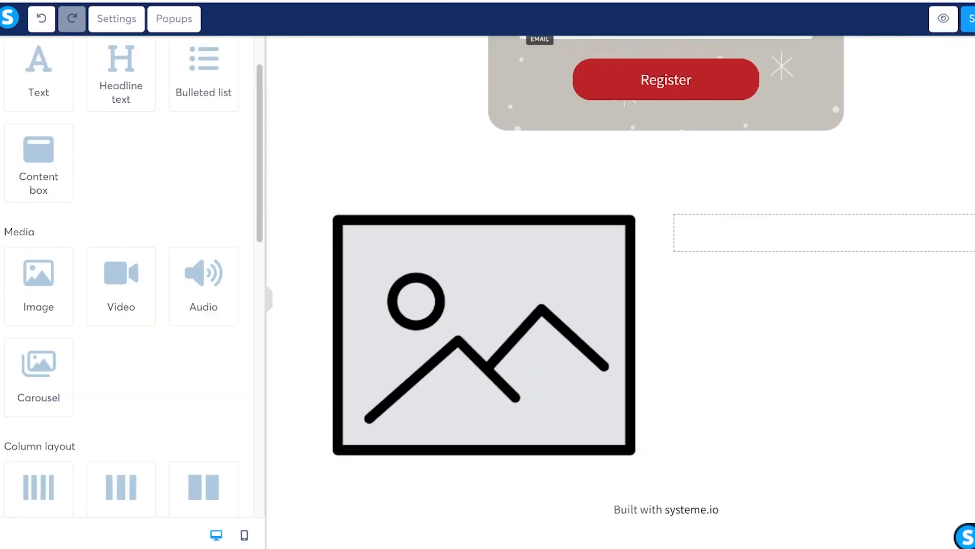
scroll(127, 285, "up", 2)
left_click_drag(39, 138, 483, 224)
Step: Fill the left-column image placeholder with the dress photo from Your Images
left_click(483, 244)
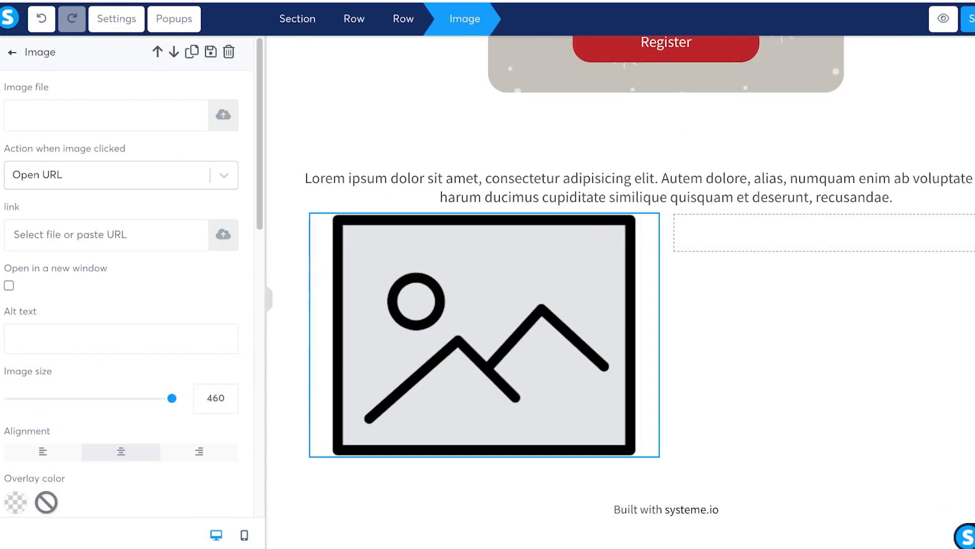
left_click(223, 115)
left_click(609, 115)
left_click(315, 182)
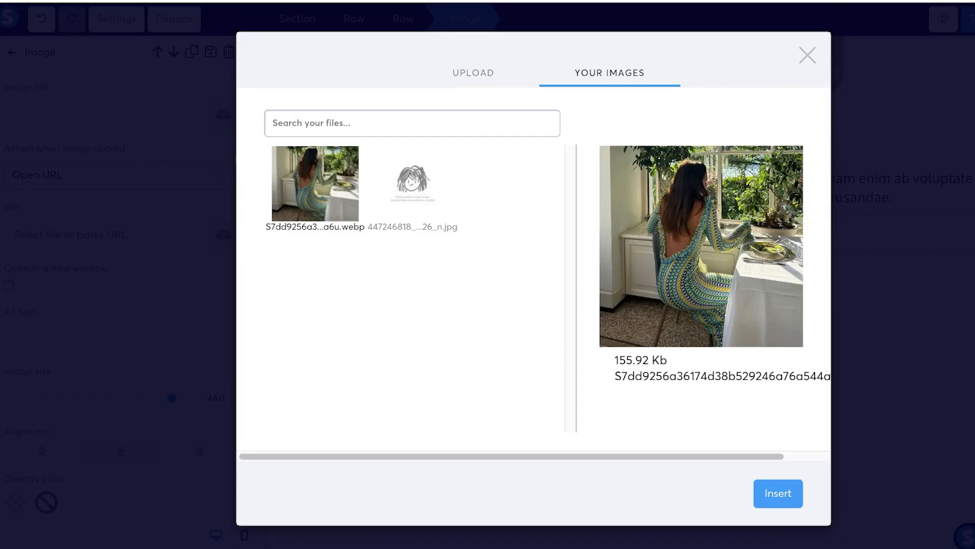
left_click(778, 494)
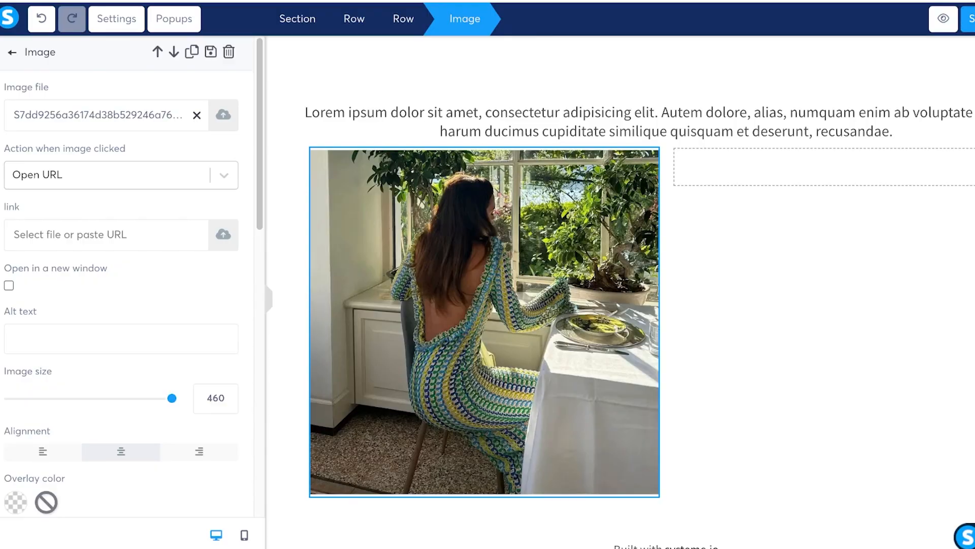
left_click(813, 315)
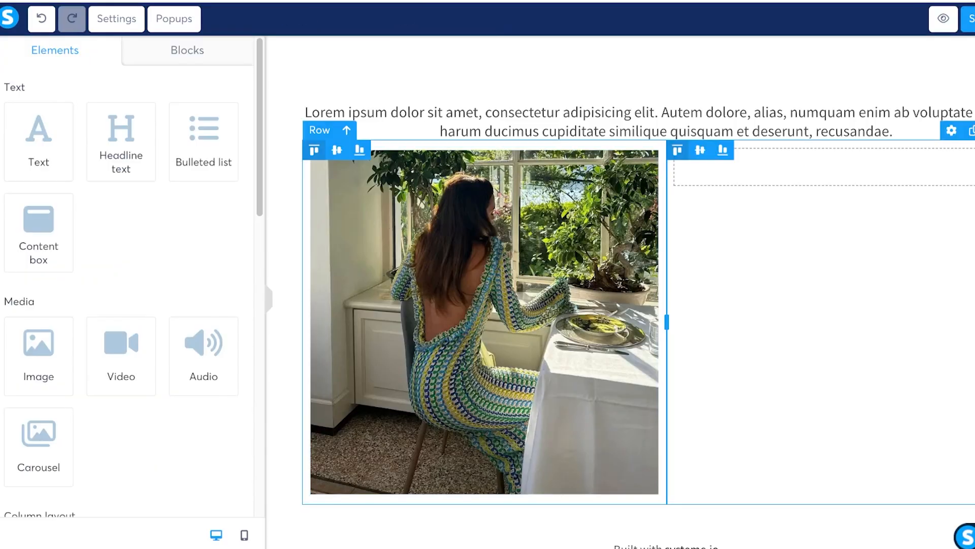
scroll(667, 315, "down", 1)
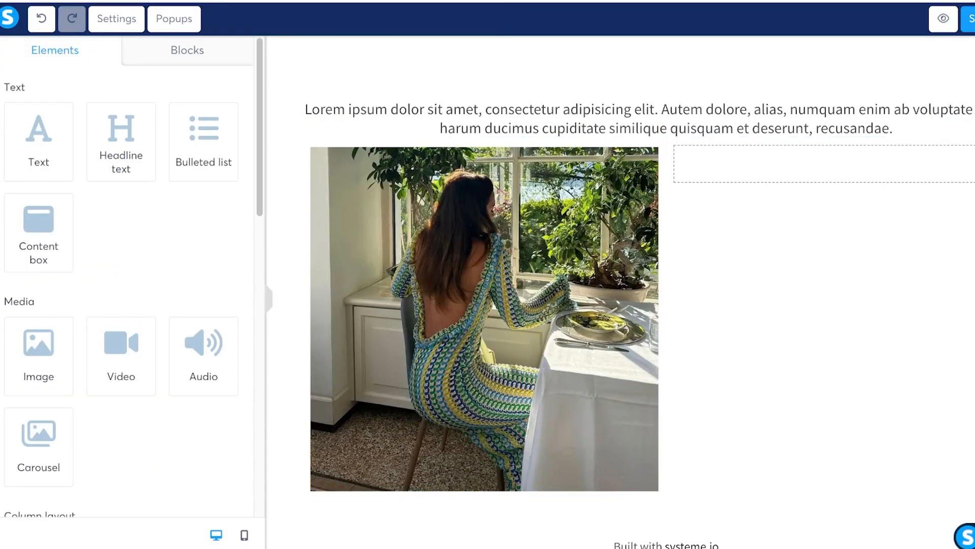
Step: Move the Lorem ipsum paragraph into the empty right column and select its text
left_click_drag(666, 118, 751, 167)
double_click(846, 174)
triple_click(816, 157)
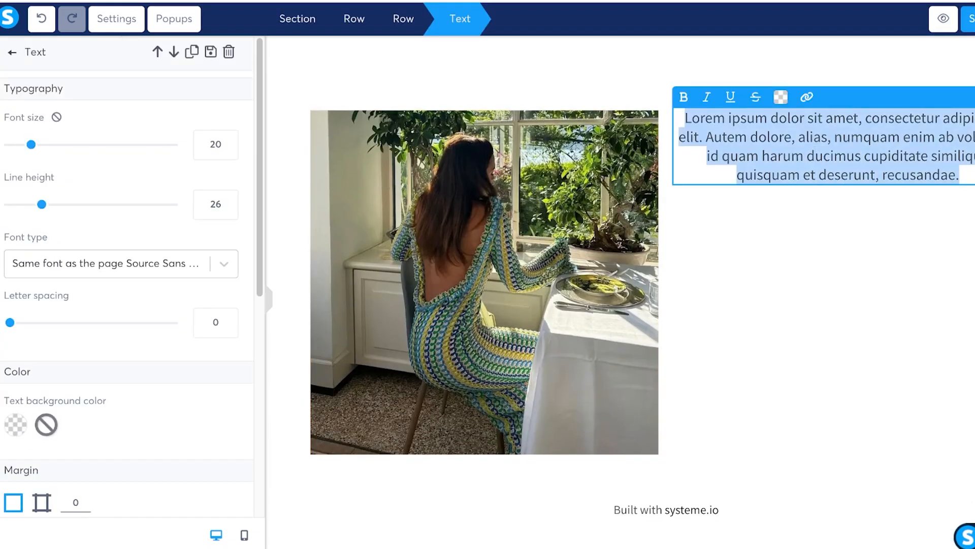
Step: Type the summer-line promo, from 'Inspired by the seas…' to 'shopping spree on your life!'
type("OUR S")
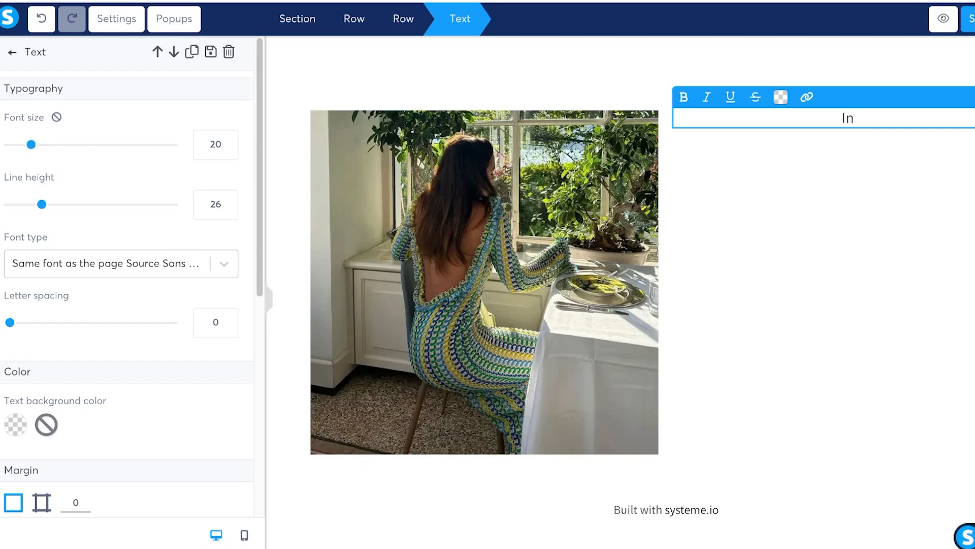
type("spired by the seas o")
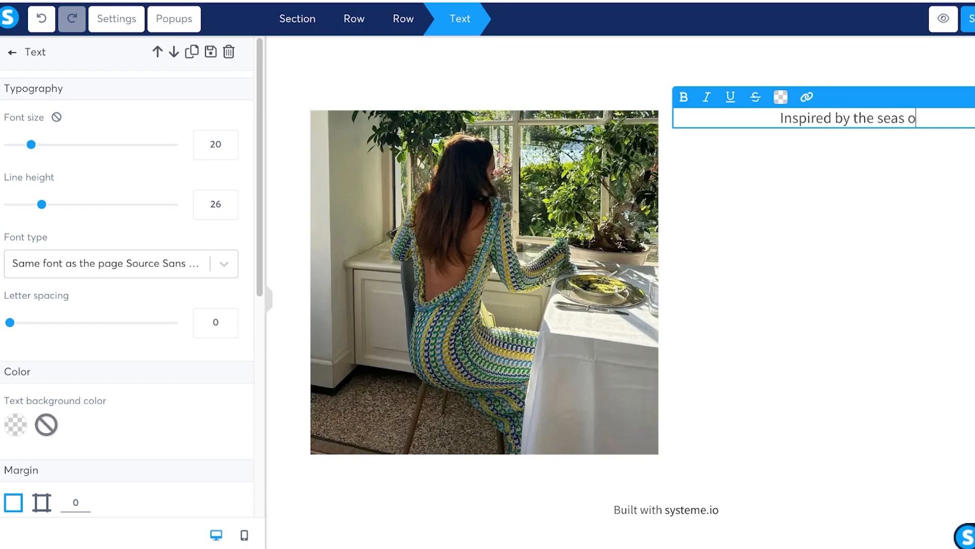
type("ur summer line")
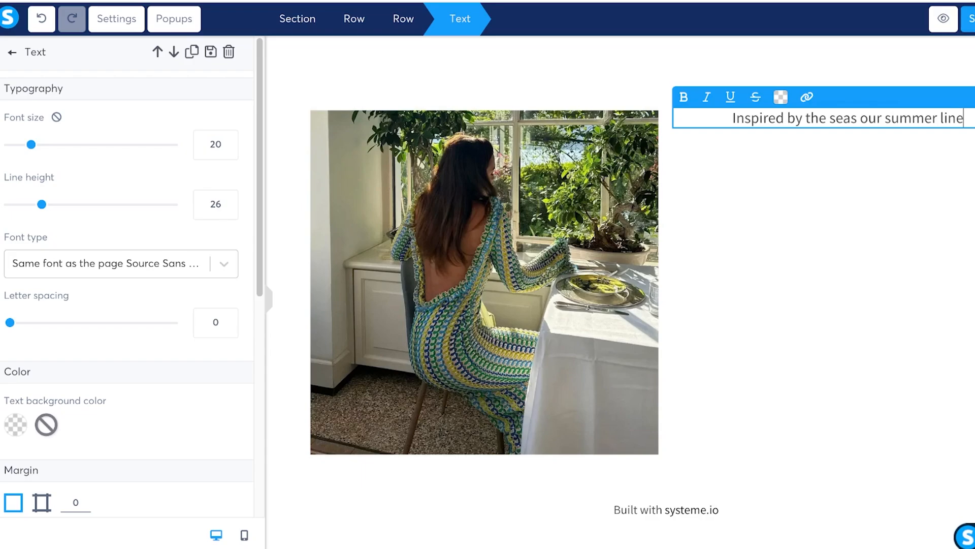
type(" can row")
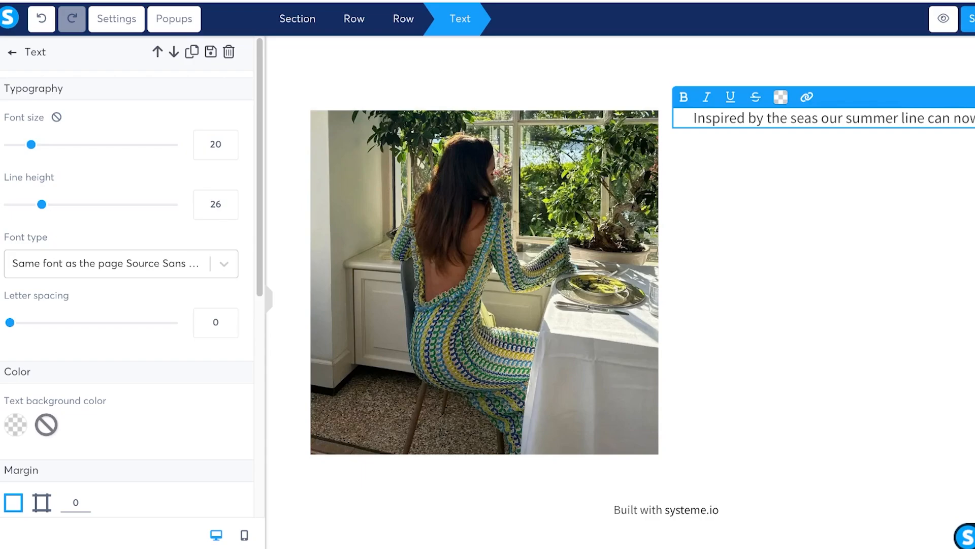
type(" be with ")
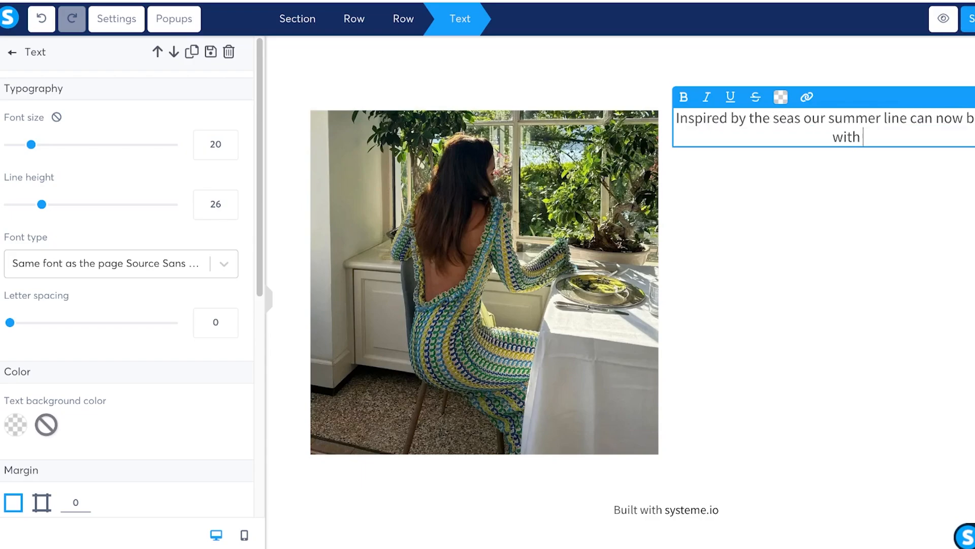
type("our exclusive discounr a")
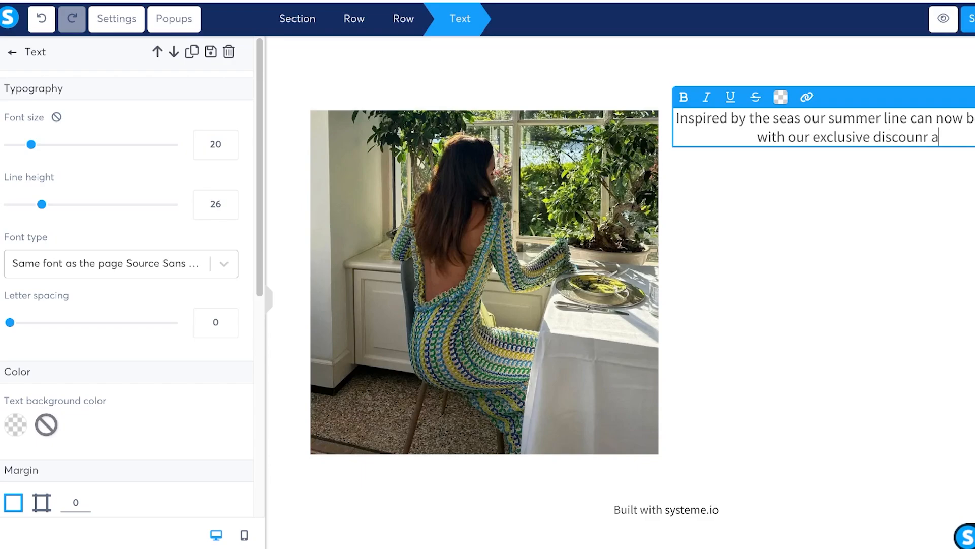
key("BackSpace")
key("BackSpace")
key("BackSpace")
type("t membe")
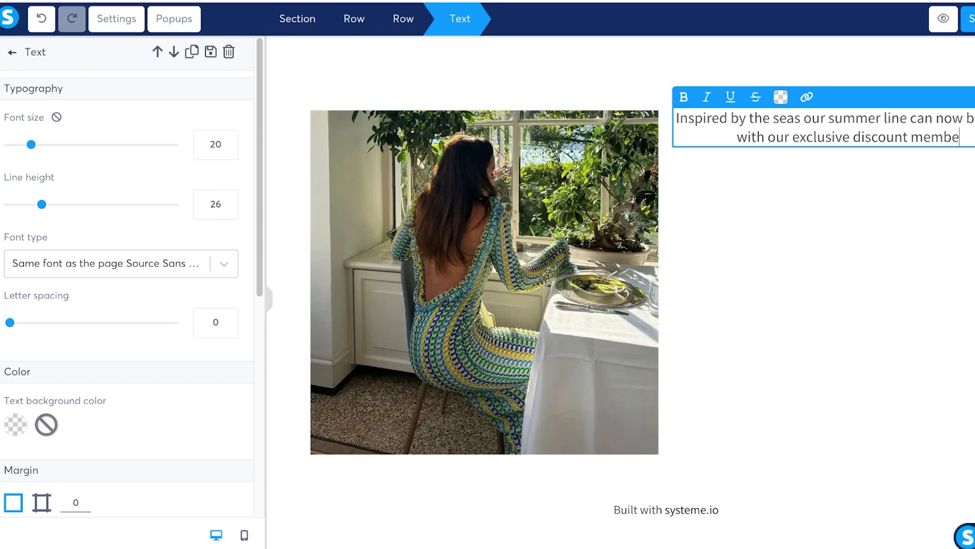
type("rs only sale")
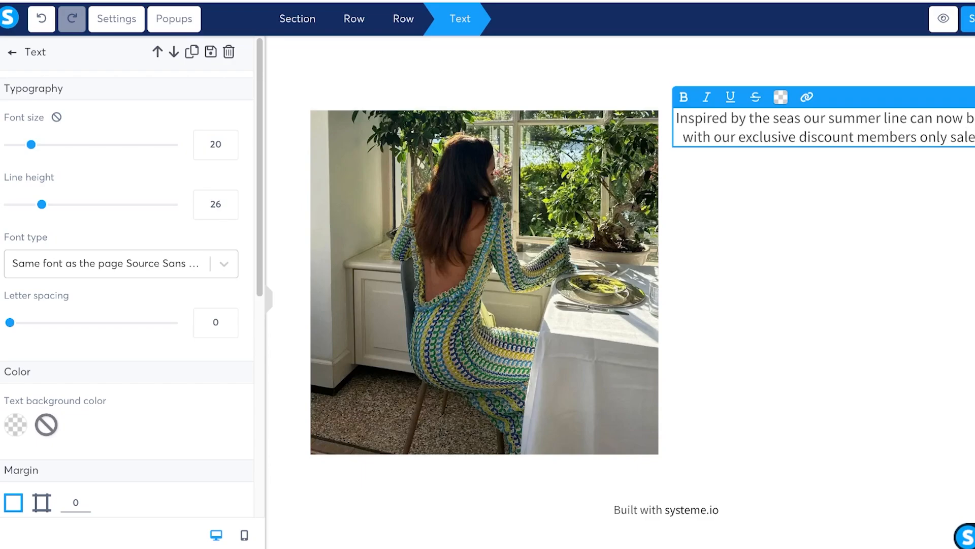
type(". to have a ")
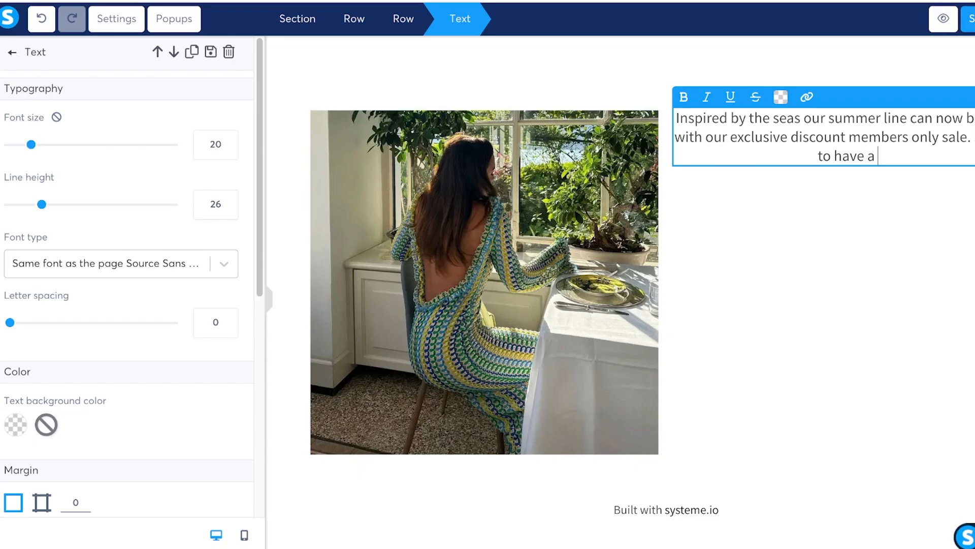
type("spoiing")
key("BackSpace")
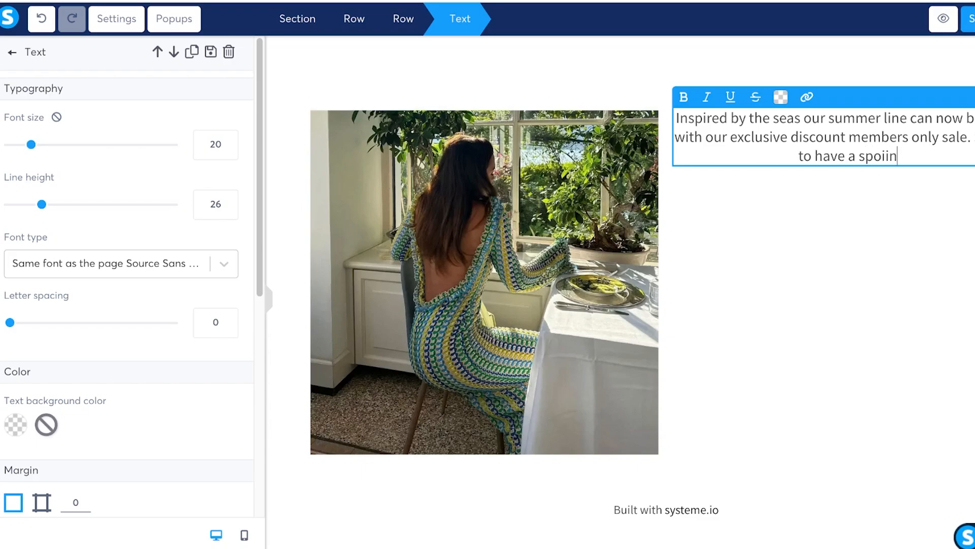
key("BackSpace")
key("BackSpace")
key("BackSpace")
key("BackSpace")
key("BackSpace")
type("hopping spe")
key("BackSpace")
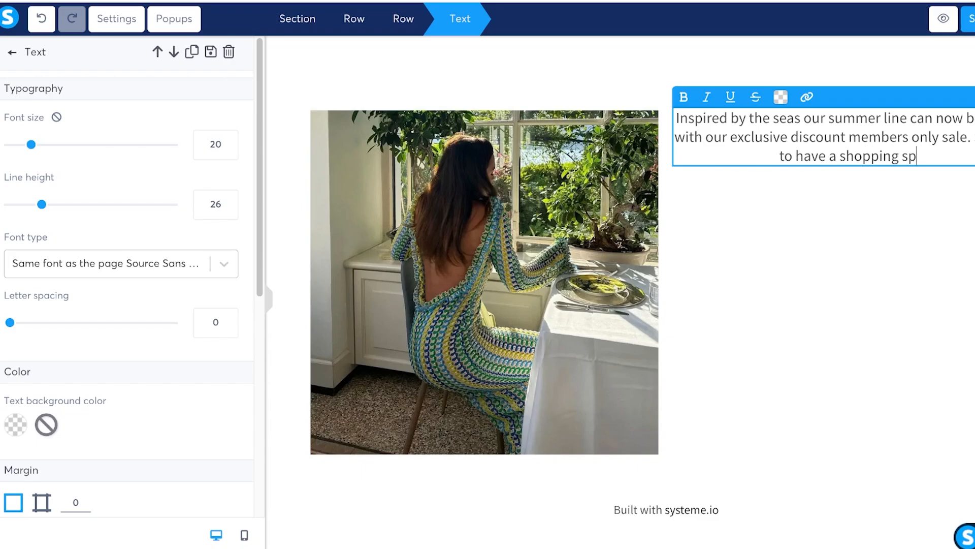
type("ree on your li")
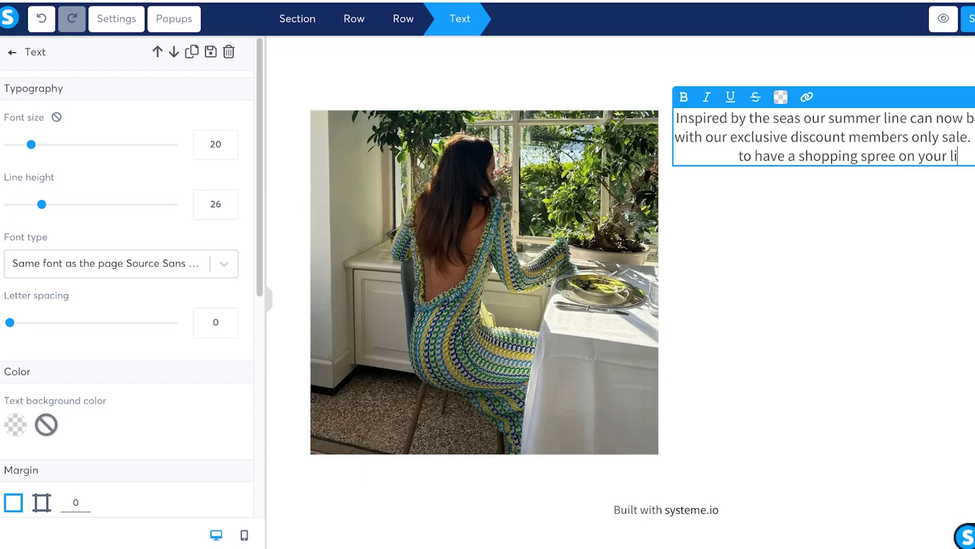
type("fe!")
Step: Set the promo text block's margin to 10
left_click(833, 254)
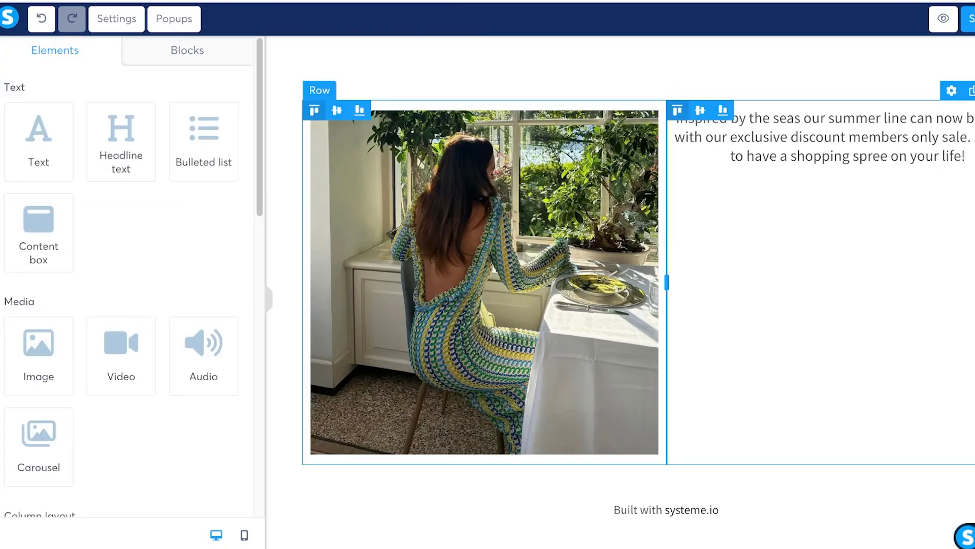
left_click(965, 157)
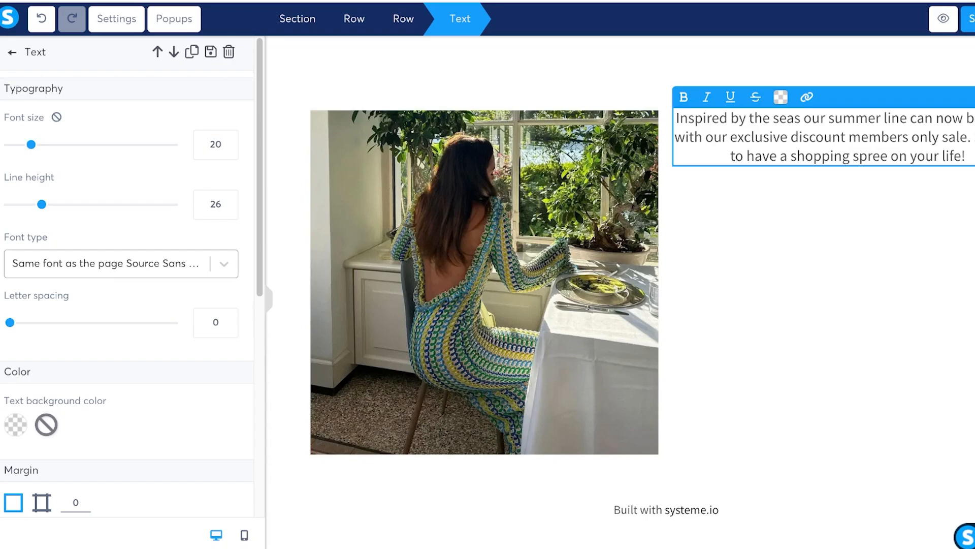
scroll(127, 305, "down", 4)
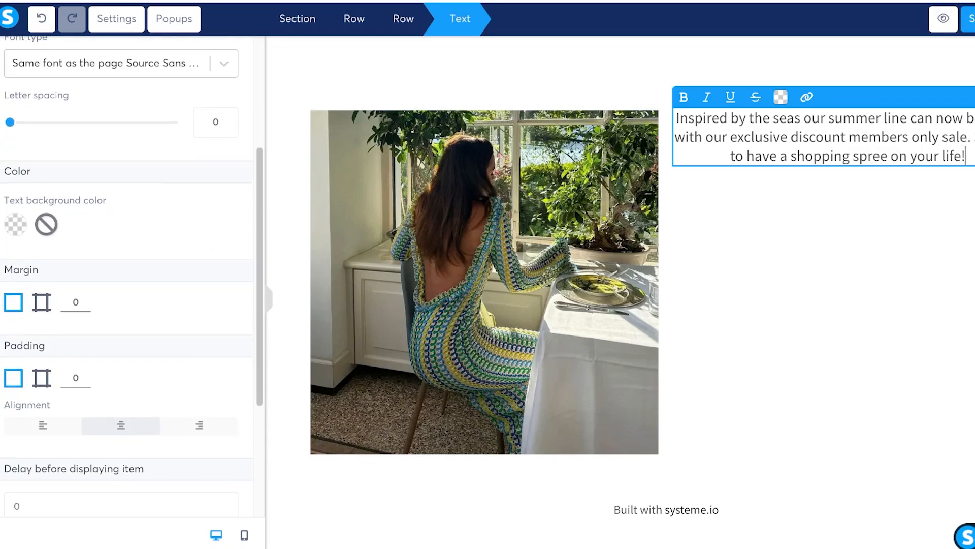
left_click(73, 302)
type("10")
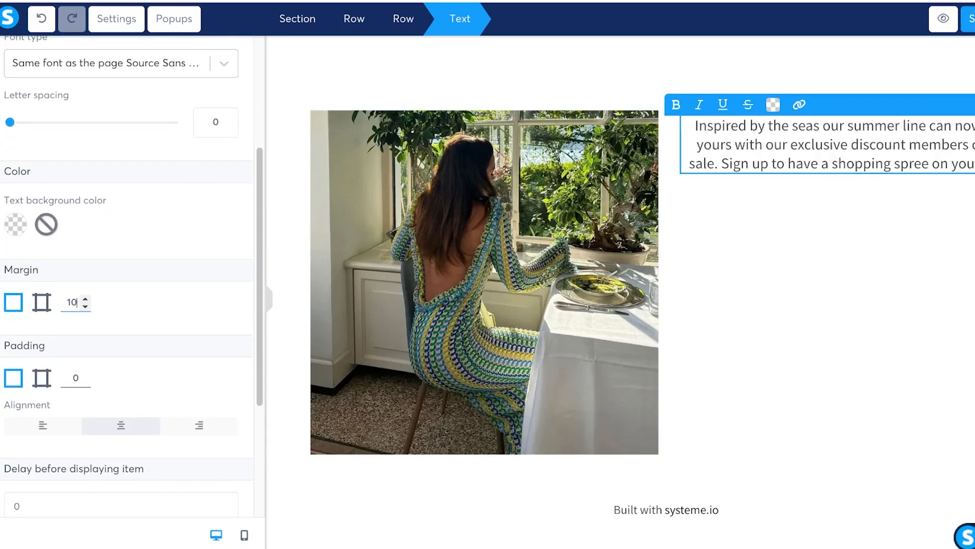
scroll(127, 274, "down", 4)
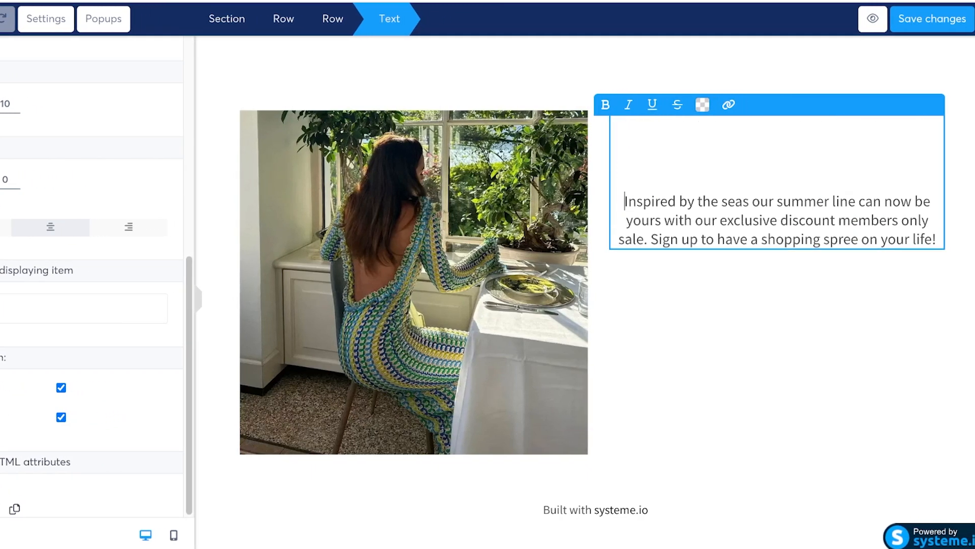
left_click(559, 330)
Step: Save the squeeze page changes in the editor
scroll(569, 325, "up", 3)
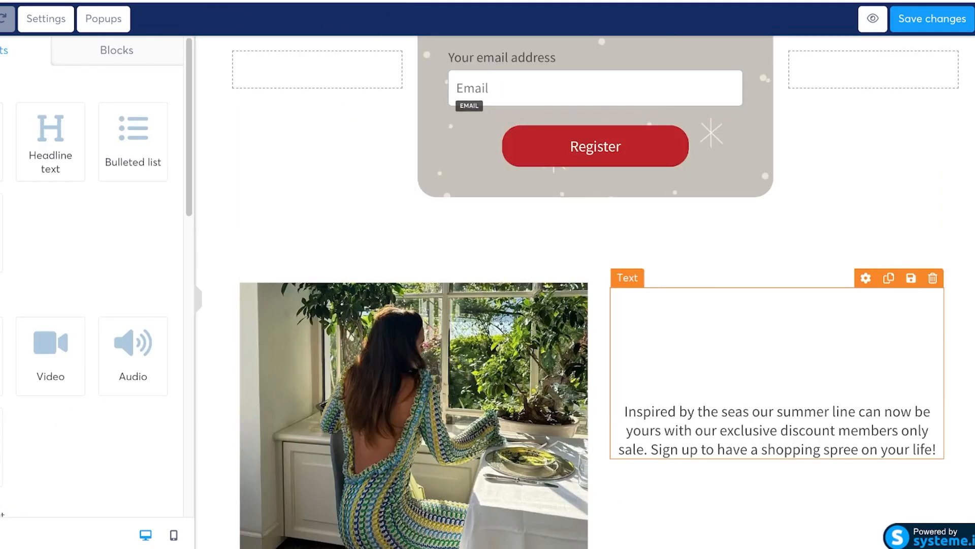
scroll(645, 321, "down", 3)
scroll(592, 292, "up", 9)
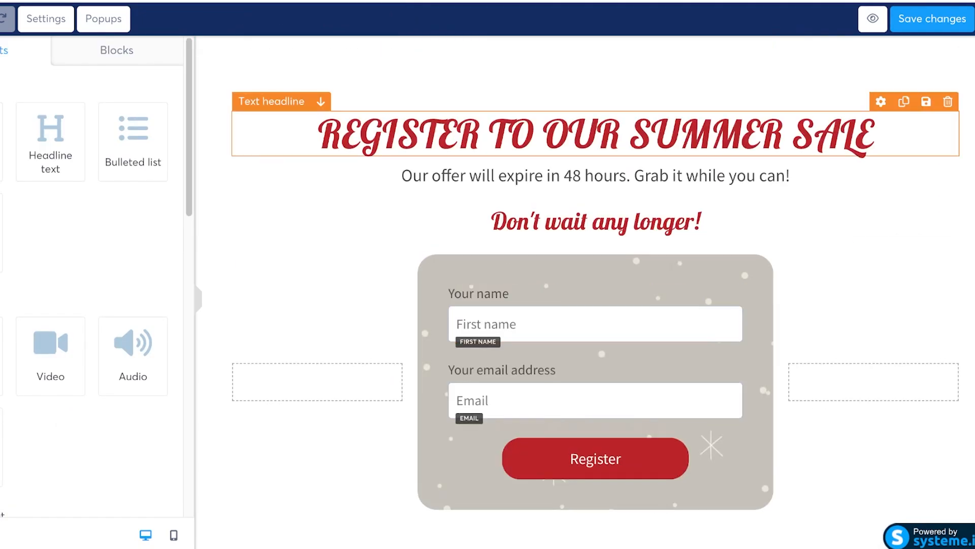
scroll(592, 292, "down", 9)
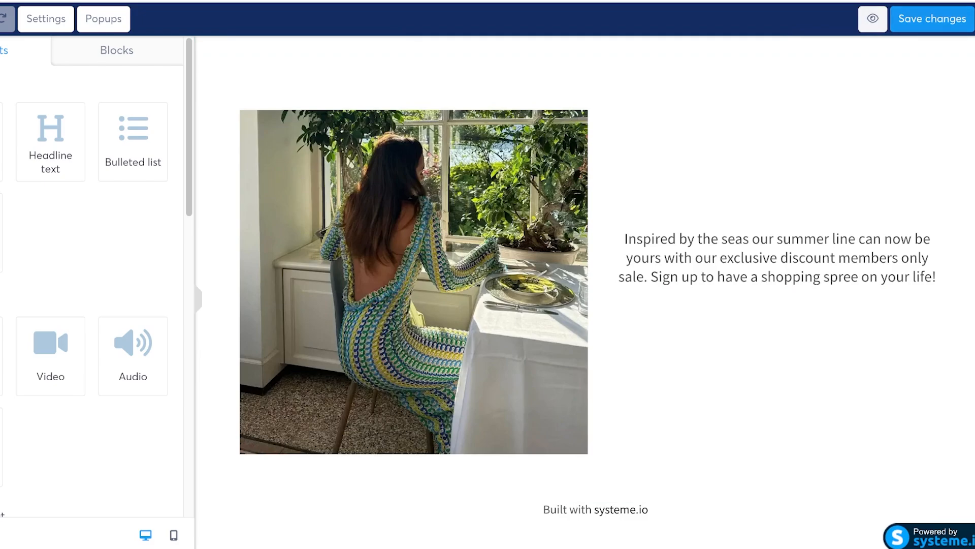
left_click(938, 21)
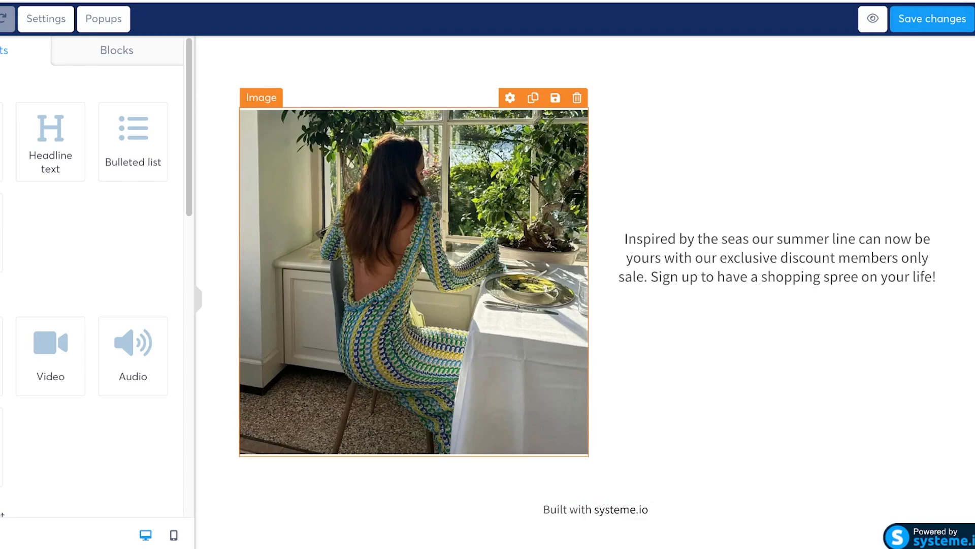
scroll(584, 292, "up", 10)
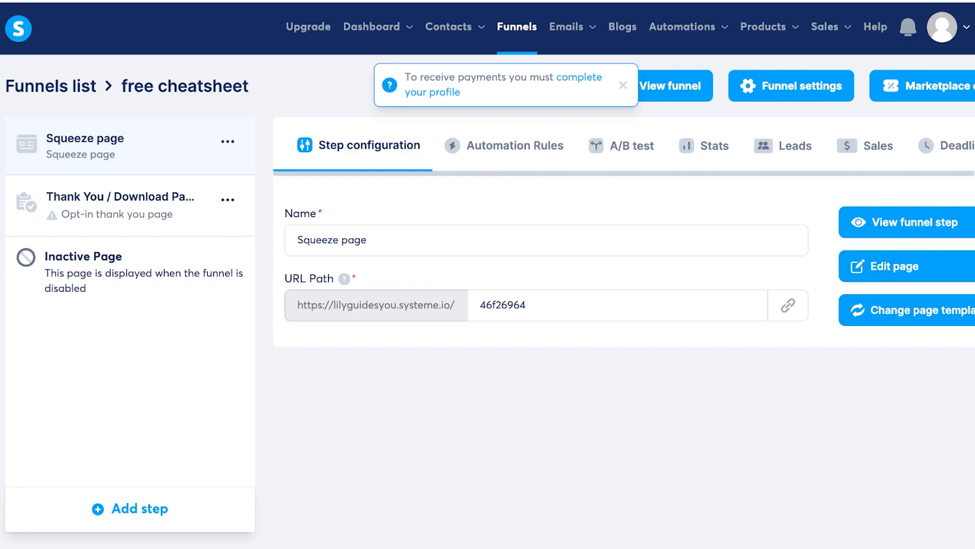
Step: Remove the Thank You step, copy the squeeze page URL and open a new browser tab
left_click(228, 199)
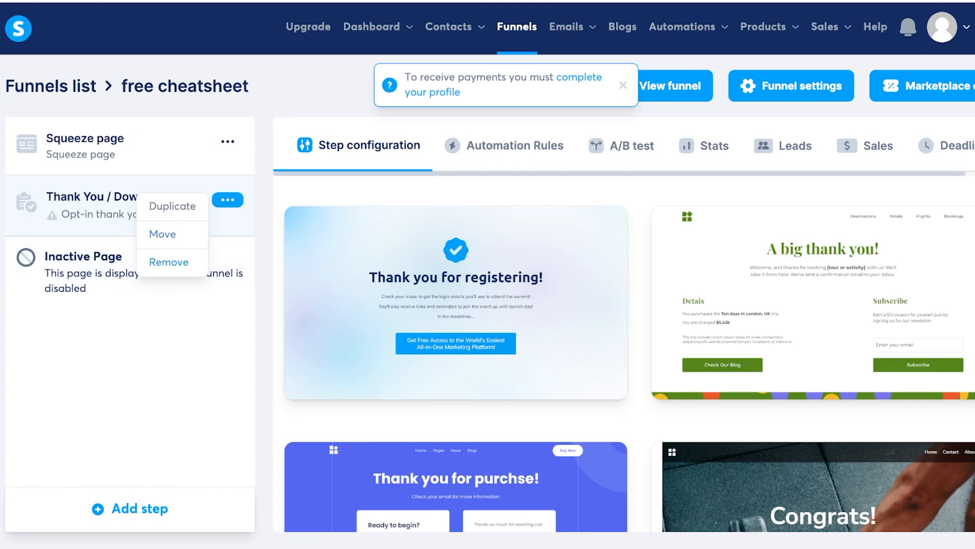
left_click(169, 262)
left_click(392, 330)
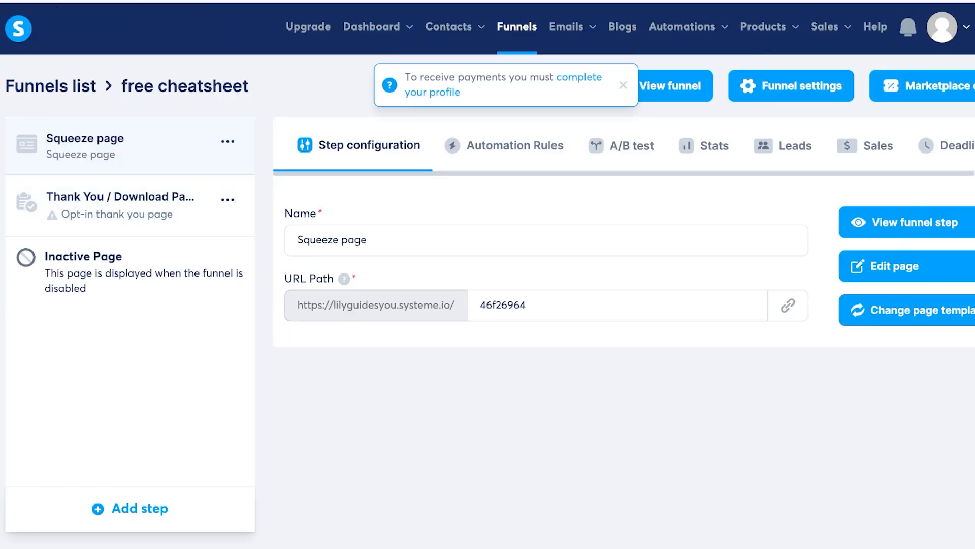
left_click(788, 304)
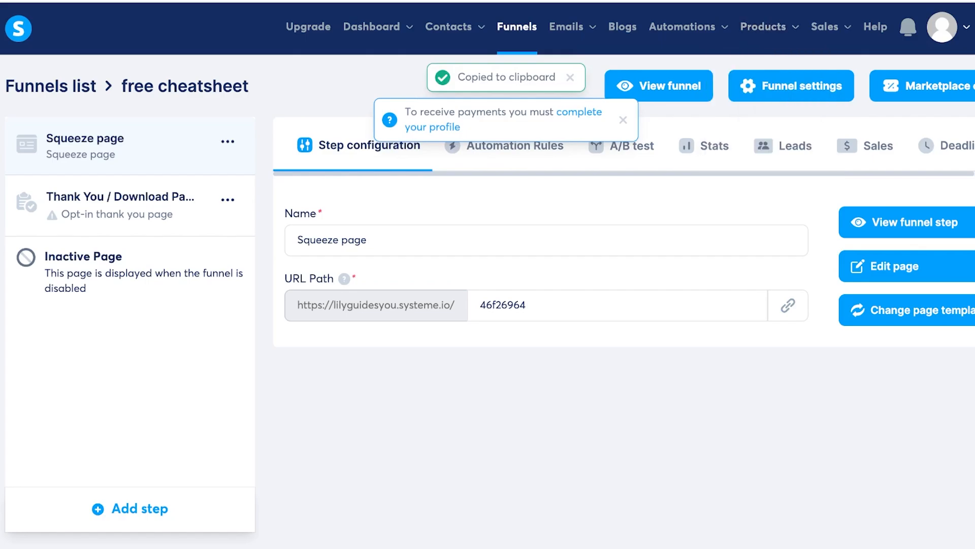
key("ctrl+t")
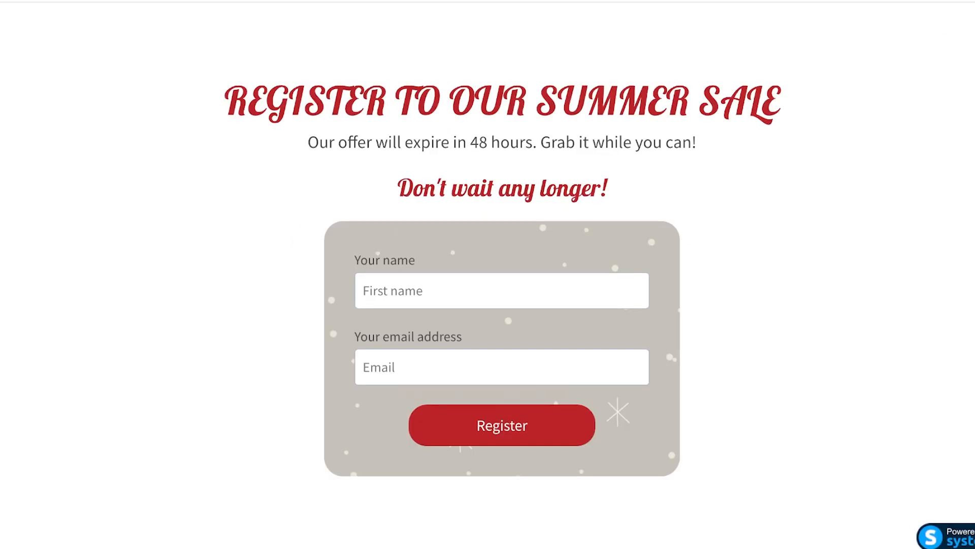
Step: Scroll through the live squeeze page in Chrome to check the summer-sale headline and form
scroll(488, 274, "down", 5)
scroll(487, 274, "up", 5)
scroll(488, 275, "down", 5)
scroll(488, 274, "up", 5)
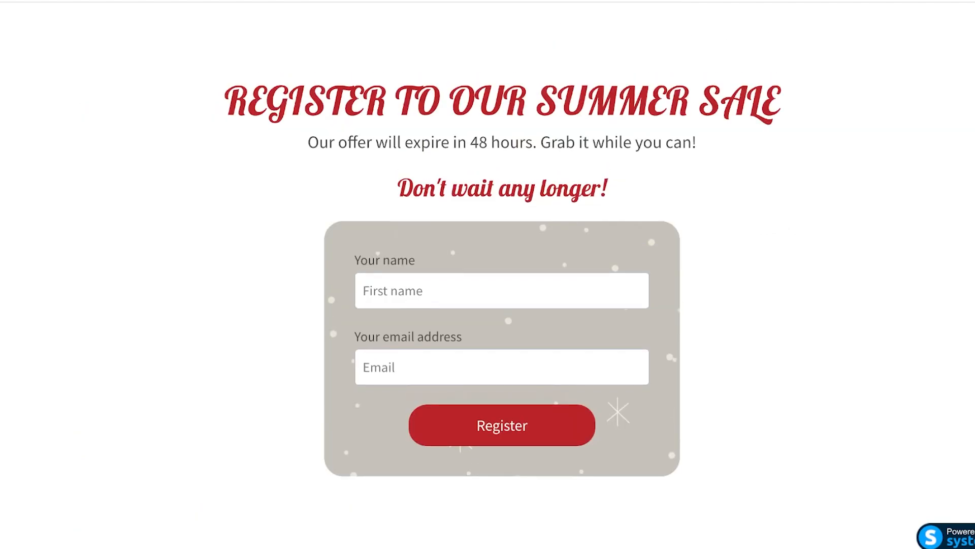